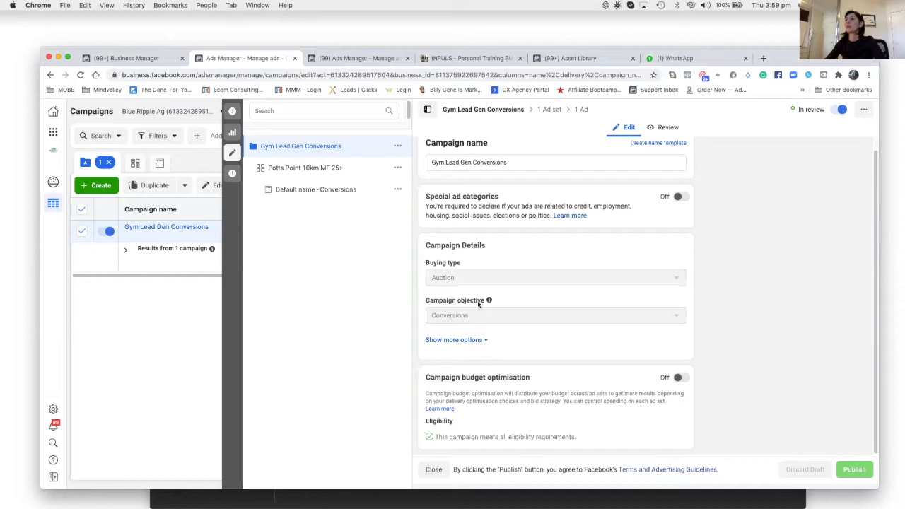
Open the Potts Point 10km MF 25+ ad set of the Gym Lead Gen Conversions campaign for editing.
left_click(231, 132)
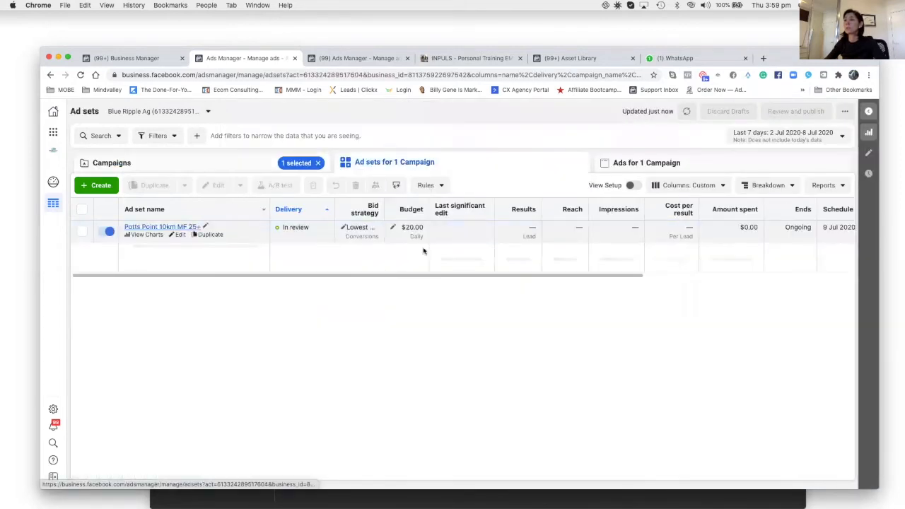
left_click(178, 234)
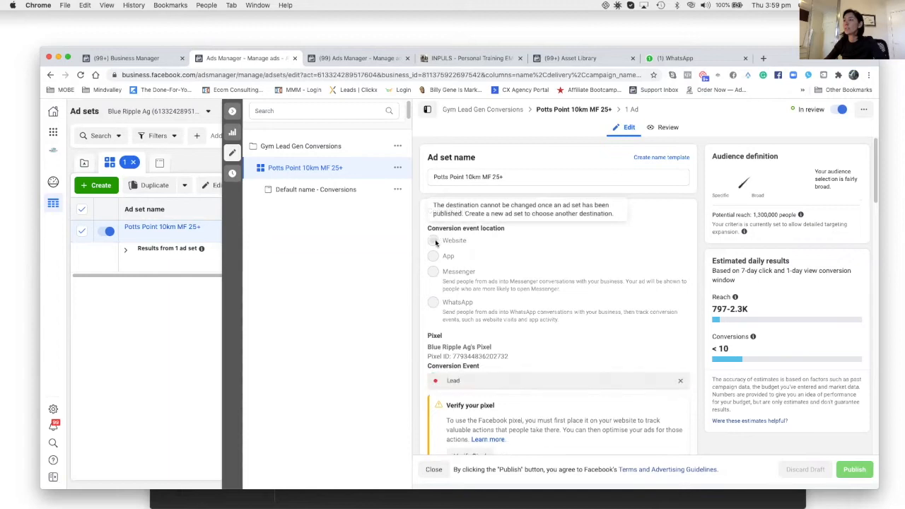
Reselect Lead as the pixel's conversion event.
scroll(452, 332, "down", 2)
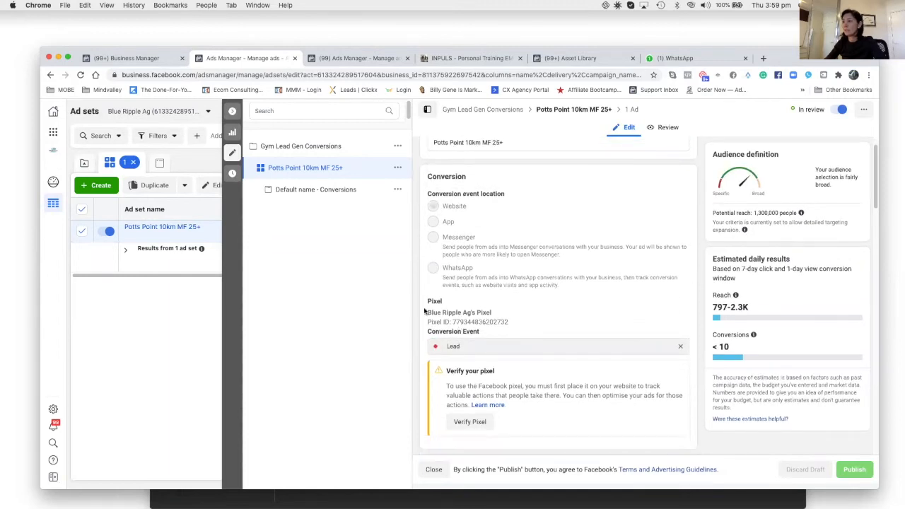
left_click(462, 347)
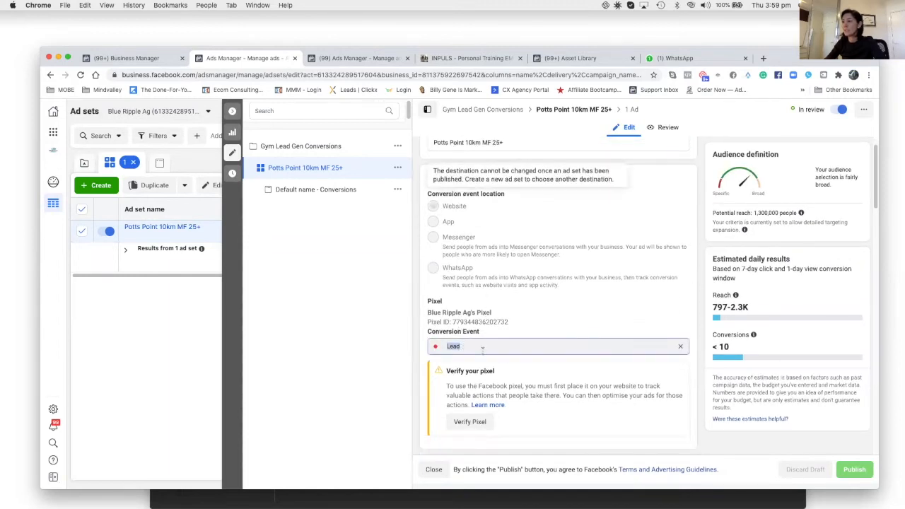
left_click(594, 346)
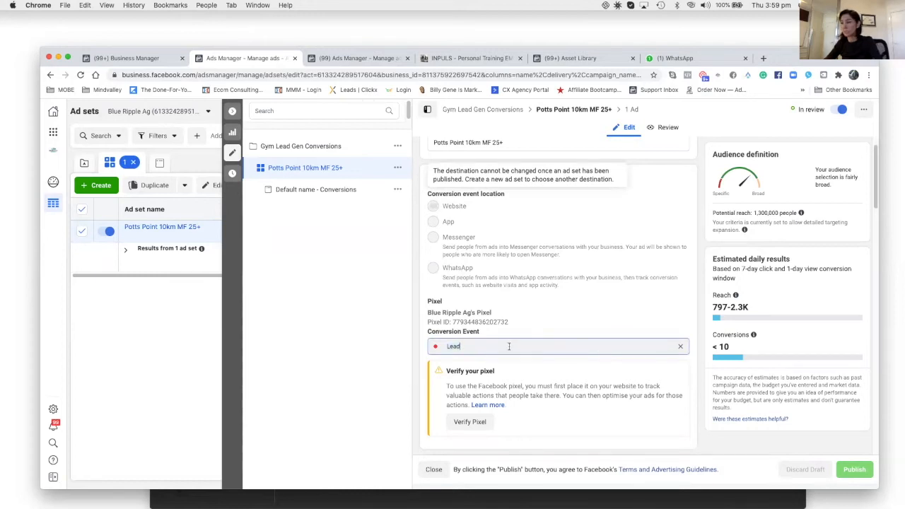
double_click(447, 345)
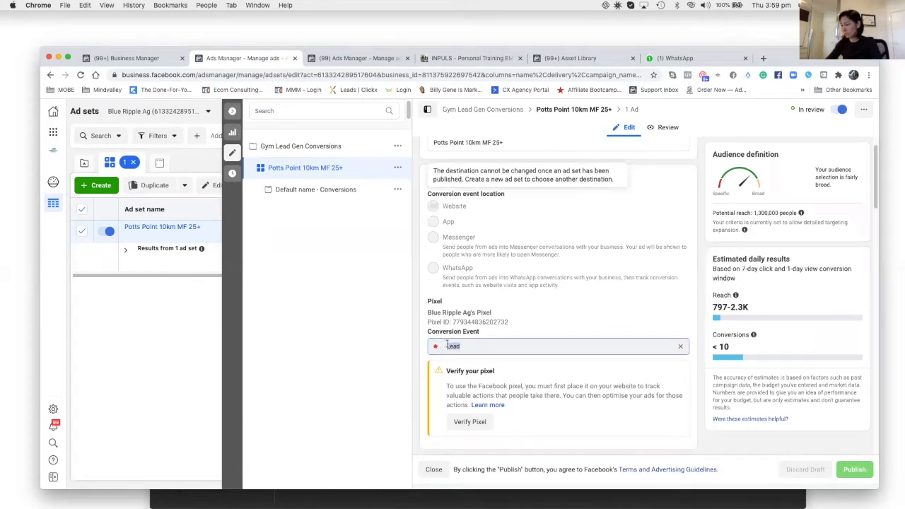
type("p")
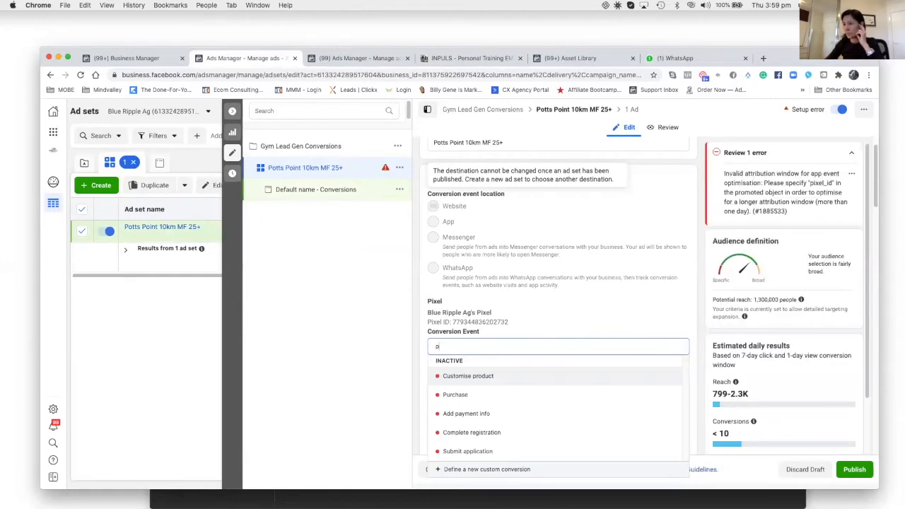
key("BackSpace")
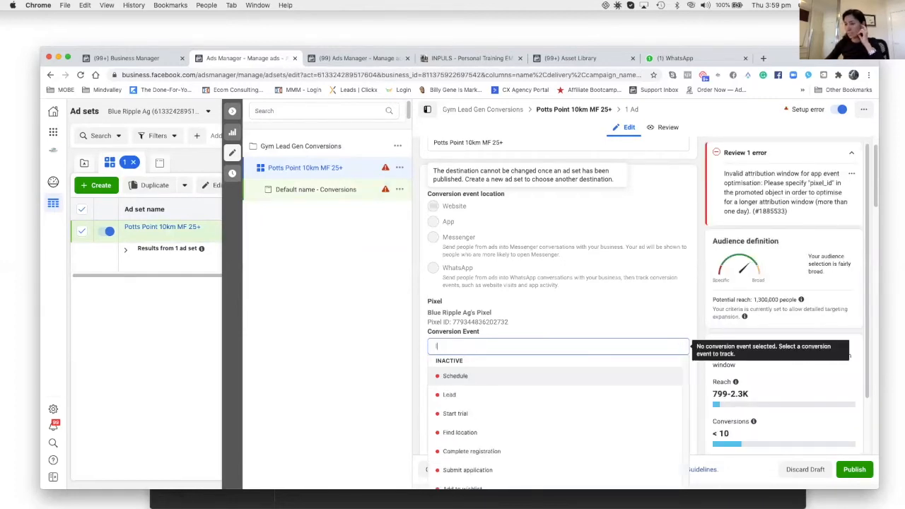
type("l")
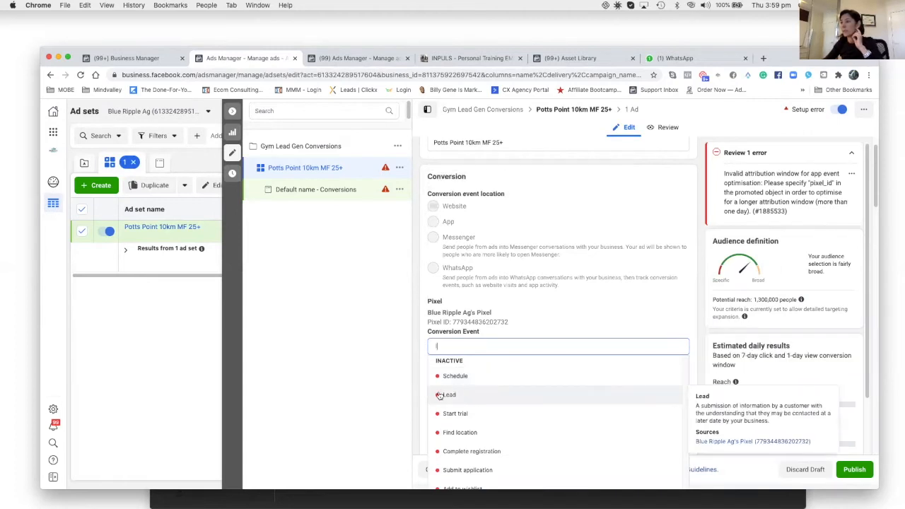
left_click(439, 395)
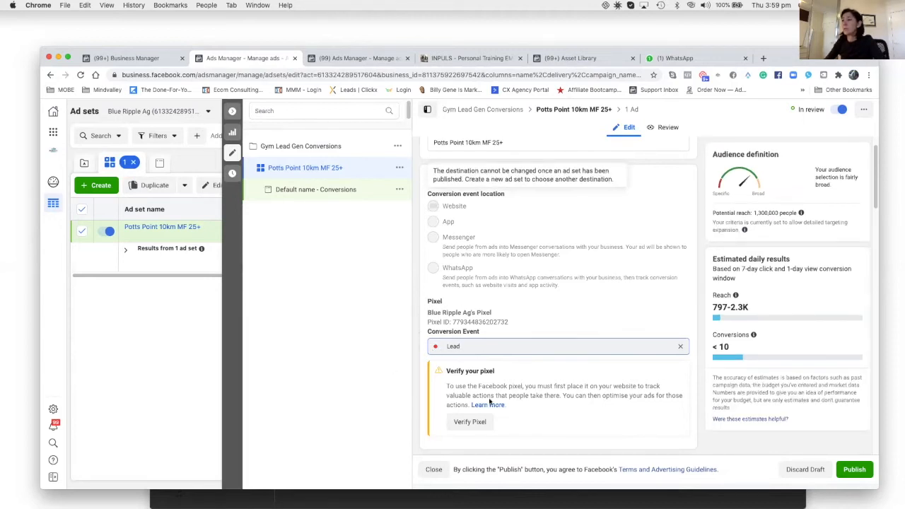
left_click(436, 351)
Drop a new location pin over the Potts Point area on the targeting map.
scroll(444, 357, "down", 3)
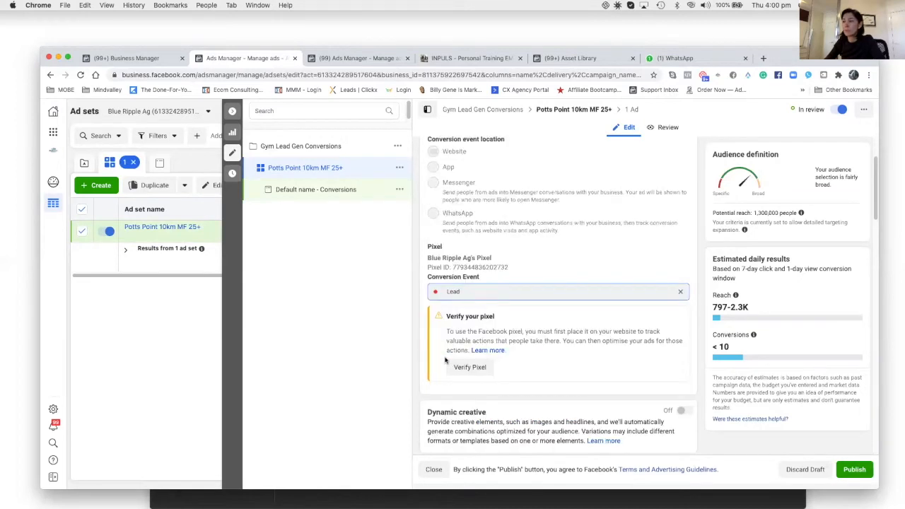
scroll(444, 359, "down", 5)
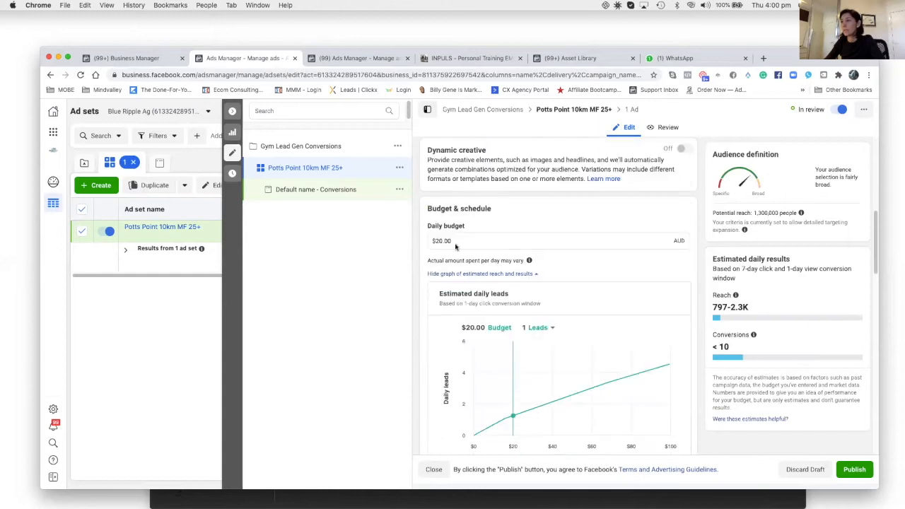
scroll(528, 366, "down", 10)
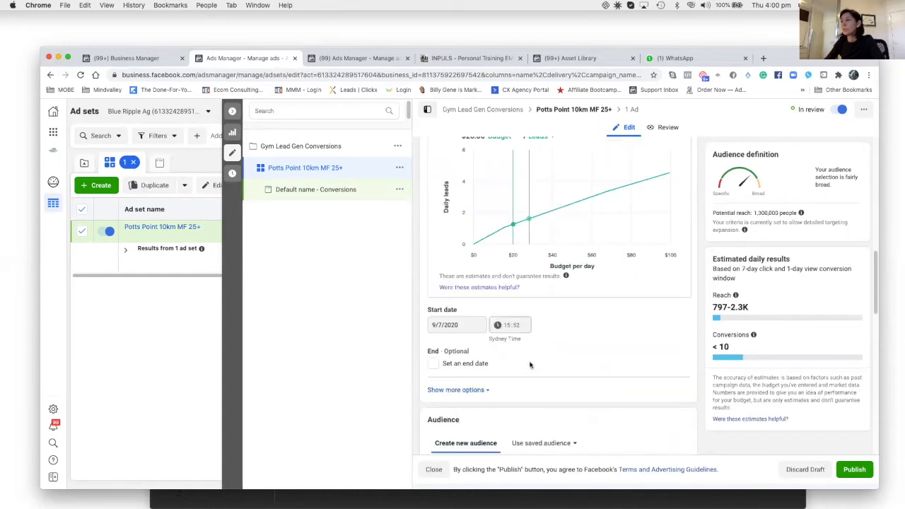
scroll(531, 365, "down", 3)
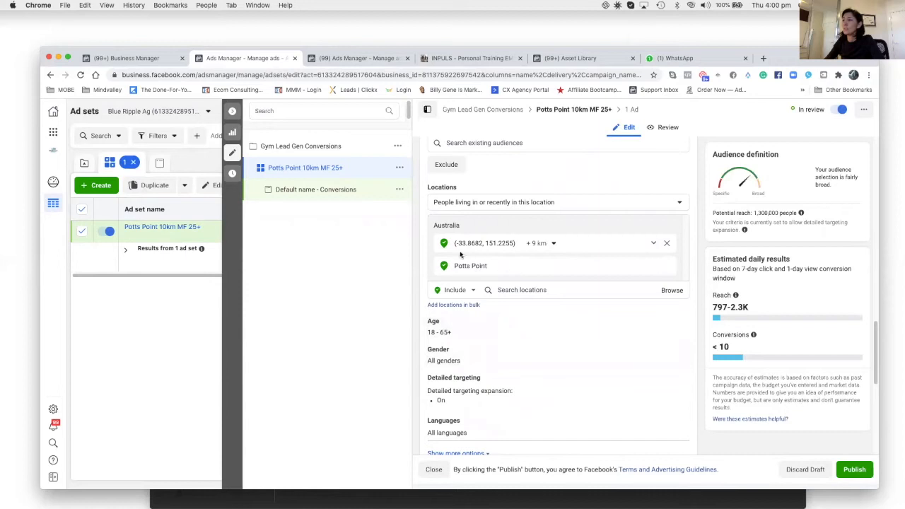
scroll(475, 280, "down", 3)
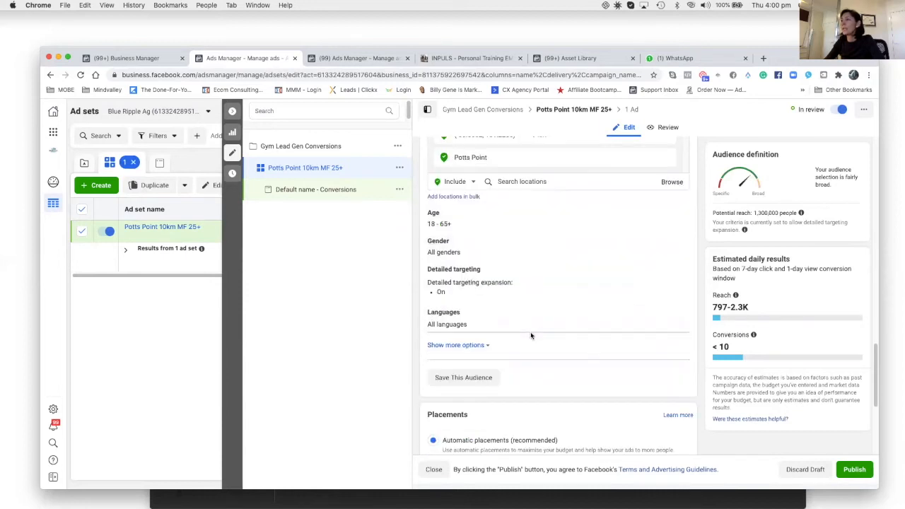
scroll(487, 220, "up", 3)
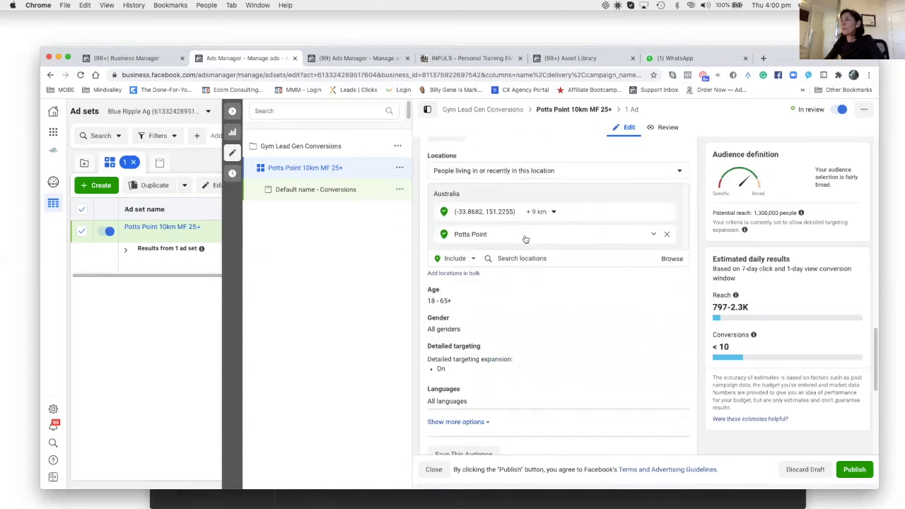
left_click(523, 237)
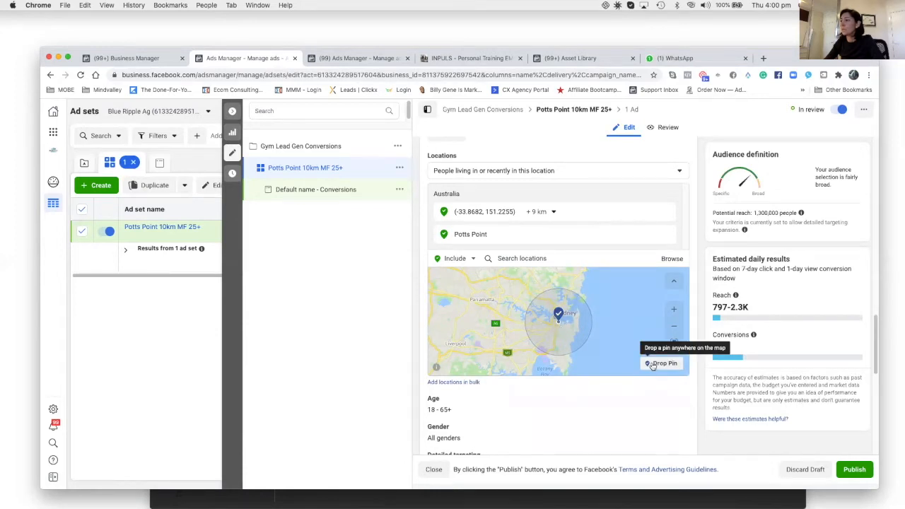
left_click(673, 309)
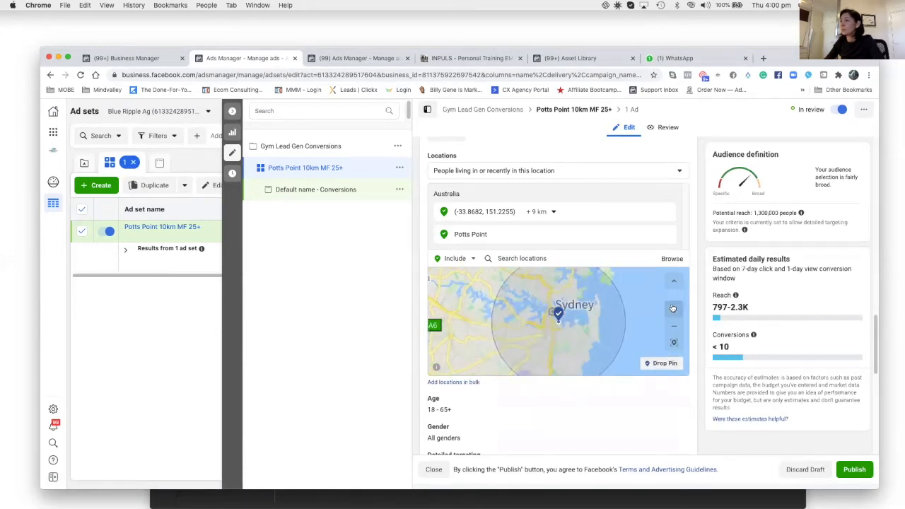
left_click(673, 309)
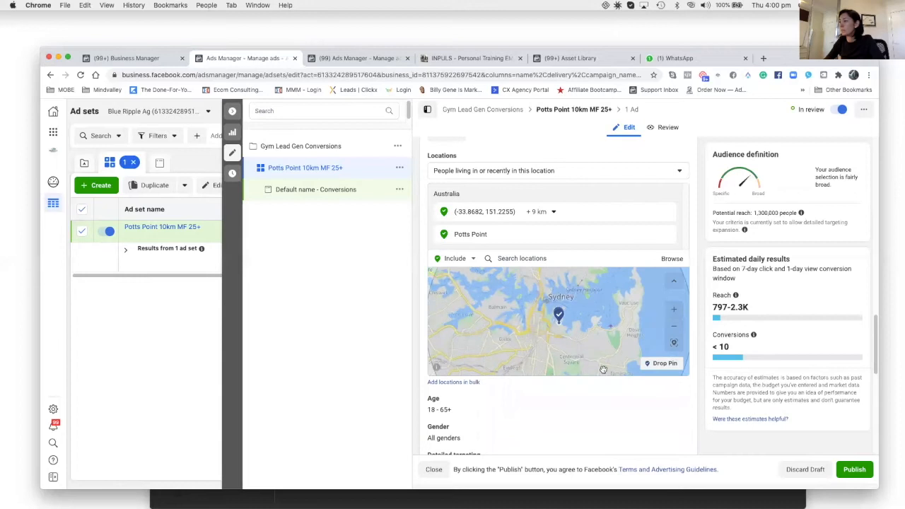
left_click(653, 364)
left_click(557, 332)
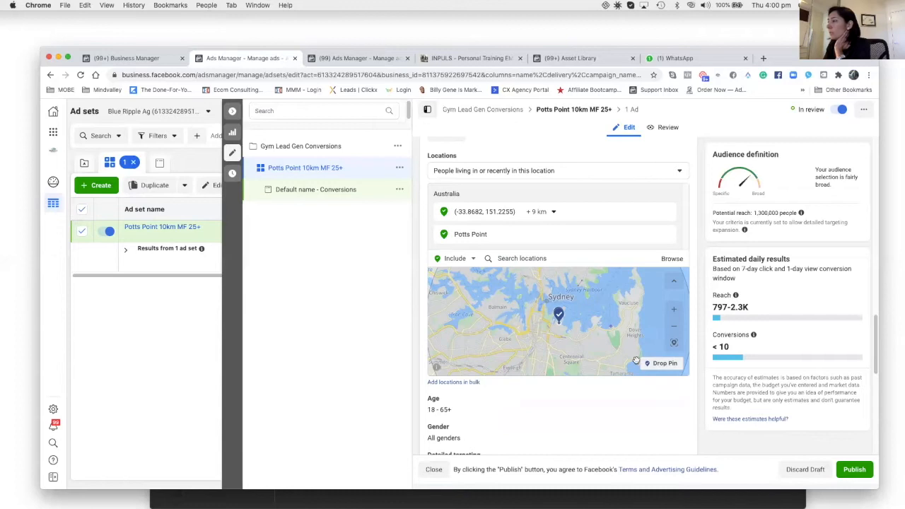
left_click(651, 386)
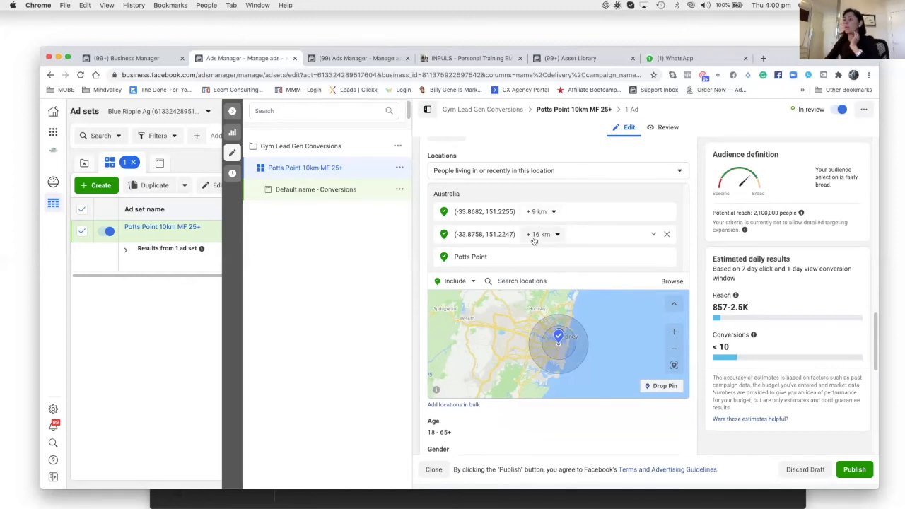
Set the new pin's radius to 10 km and remove the original 9 km location.
left_click(537, 235)
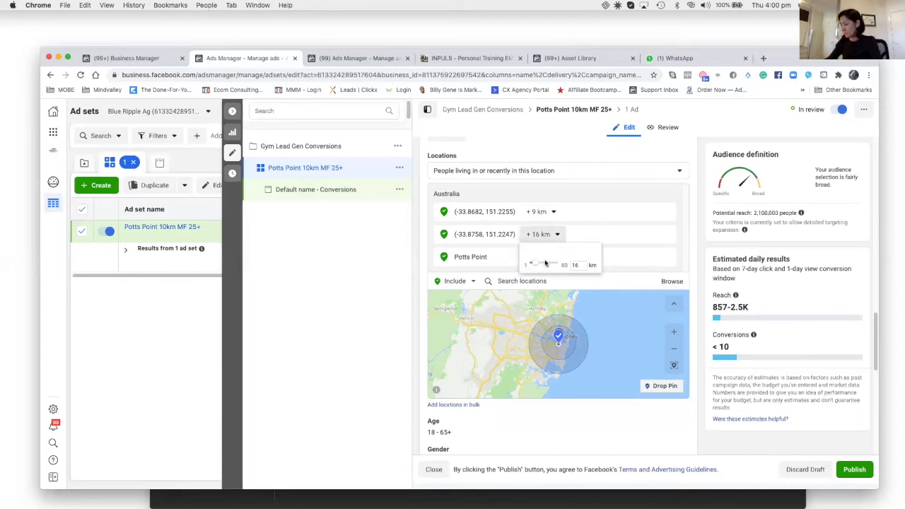
left_click_drag(582, 267, 562, 268)
type("10")
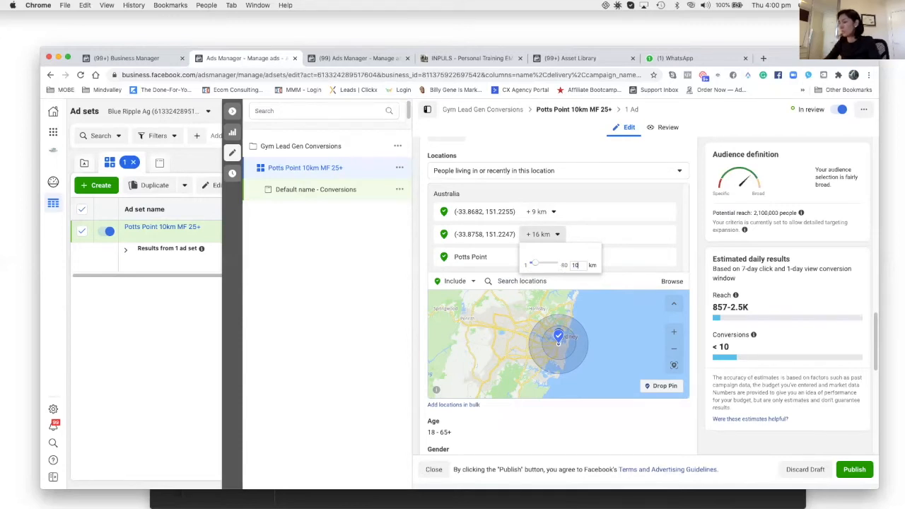
key("Return")
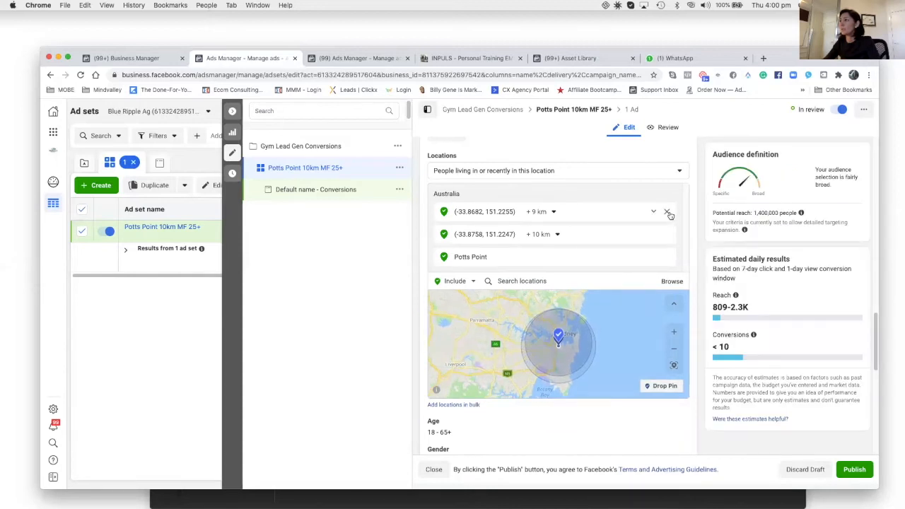
left_click(668, 213)
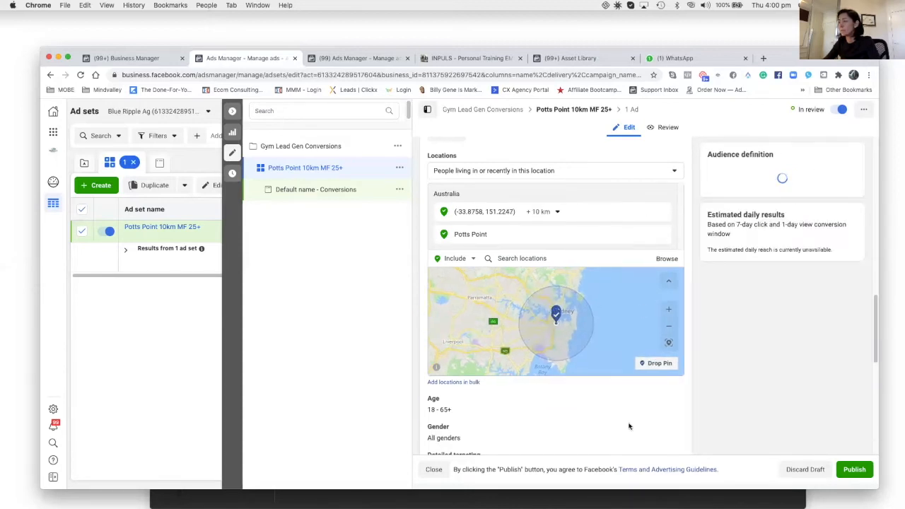
Set the audience's minimum age to 25.
scroll(444, 398, "down", 1)
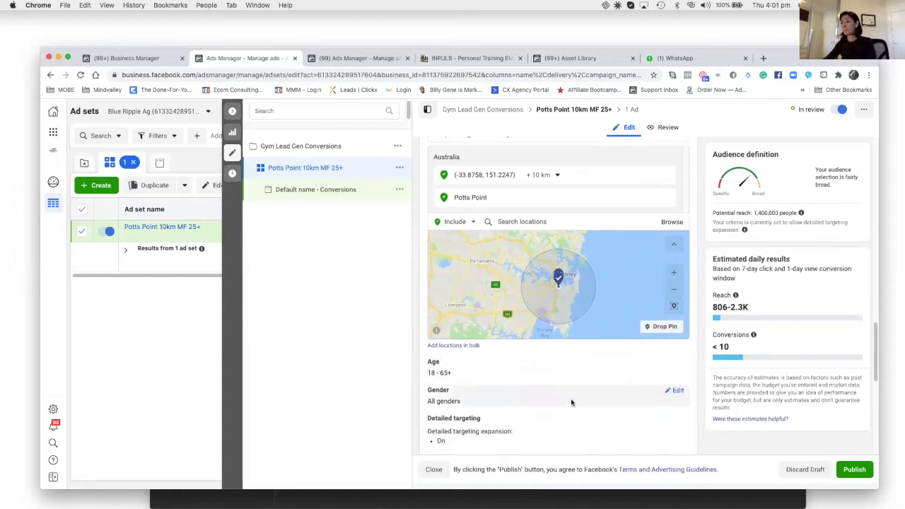
left_click(676, 368)
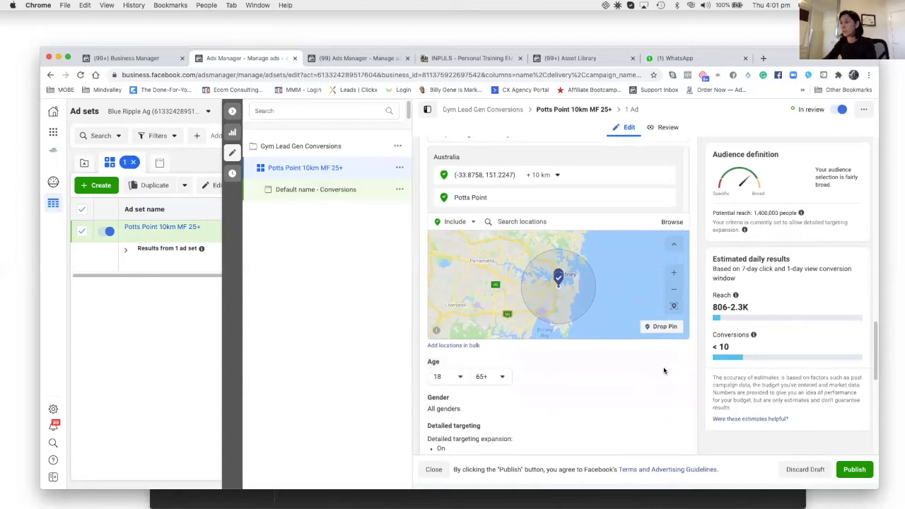
left_click(461, 376)
left_click(461, 376)
left_click(461, 376)
scroll(463, 343, "down", 3)
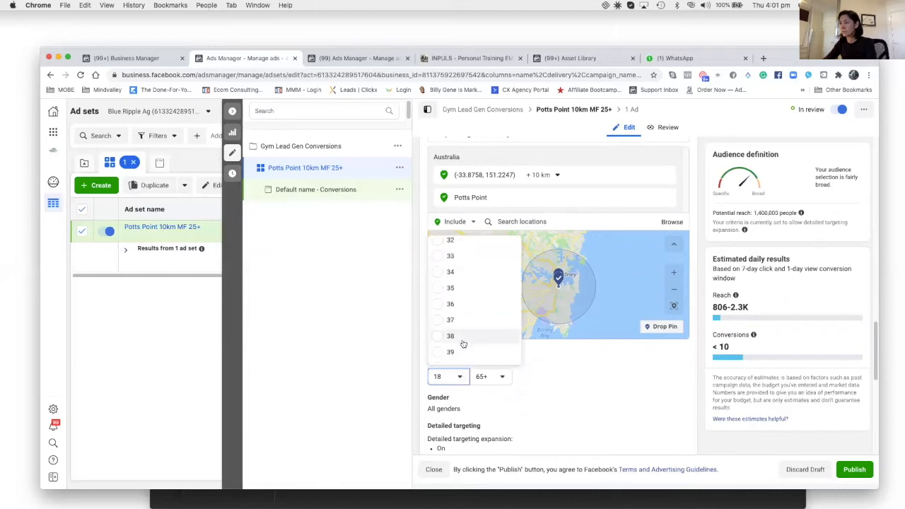
scroll(468, 279, "up", 2)
left_click(468, 263)
Publish the ad set changes.
scroll(530, 397, "down", 1)
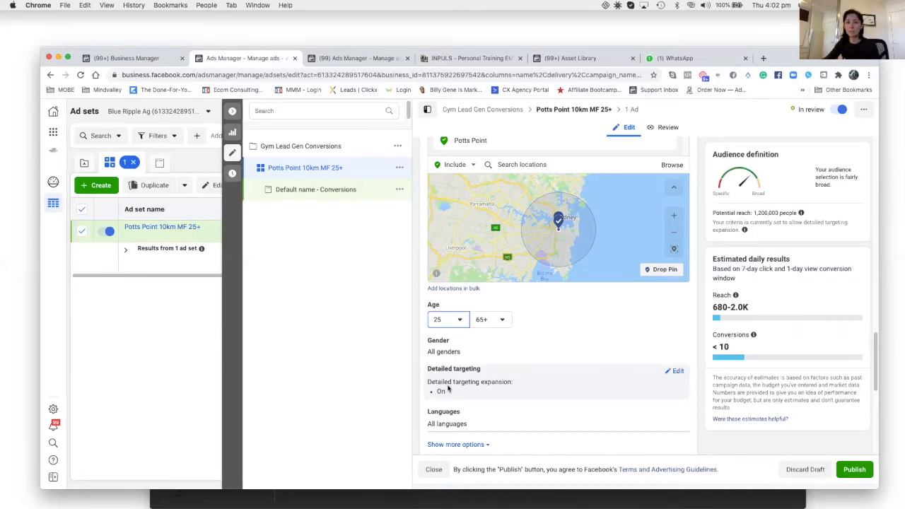
scroll(577, 388, "down", 5)
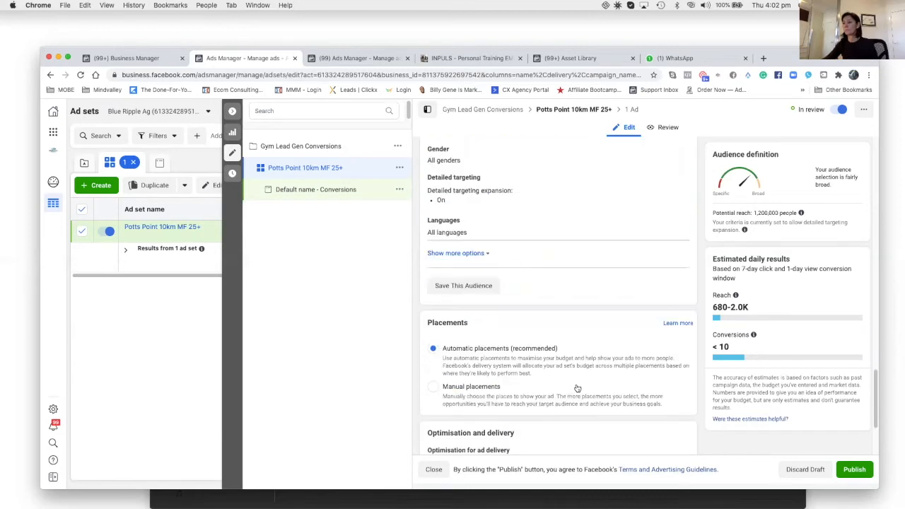
scroll(576, 388, "down", 1)
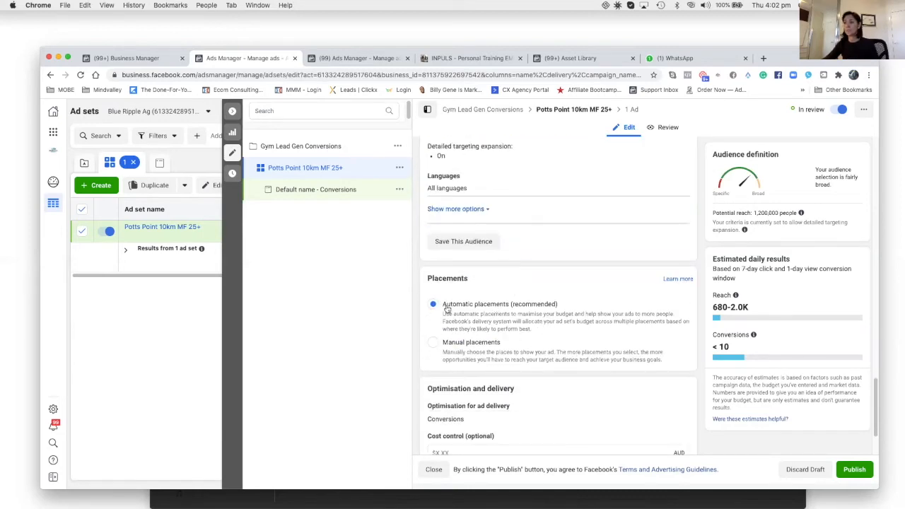
scroll(552, 329, "down", 2)
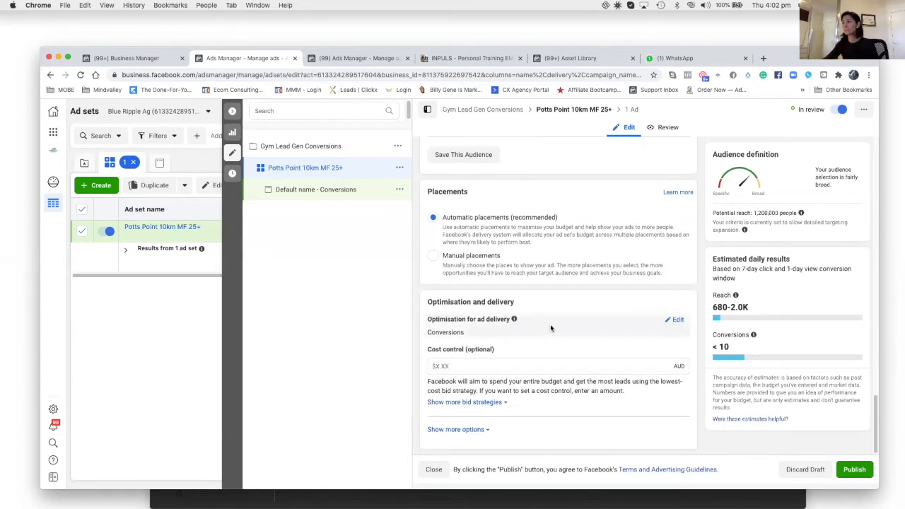
left_click(855, 470)
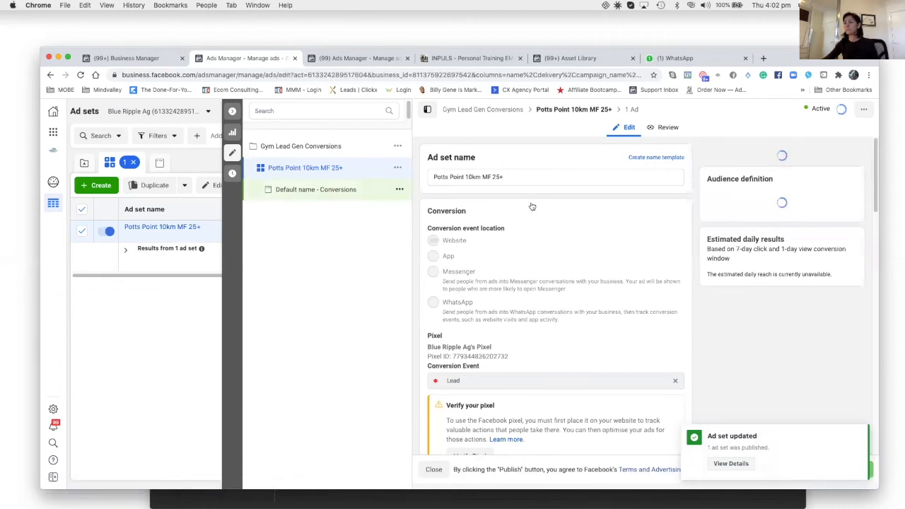
Open the ad under the Potts Point ad set and rename it "Ad 1 IMG 1".
left_click(335, 191)
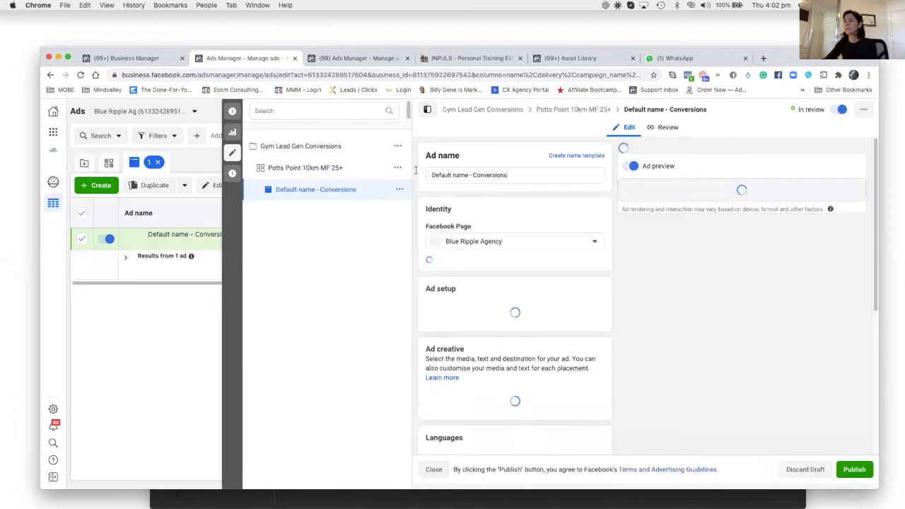
left_click_drag(507, 173, 412, 172)
type("Ad 1 ")
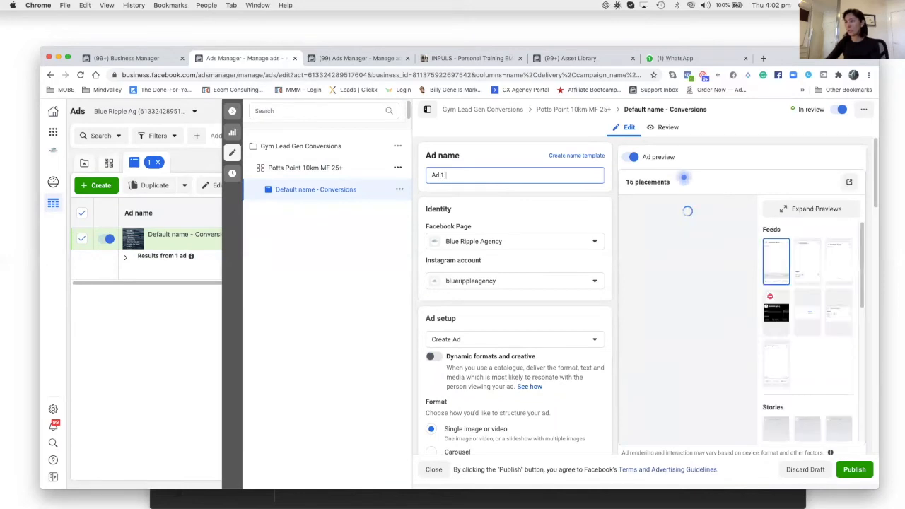
type("IMG 1")
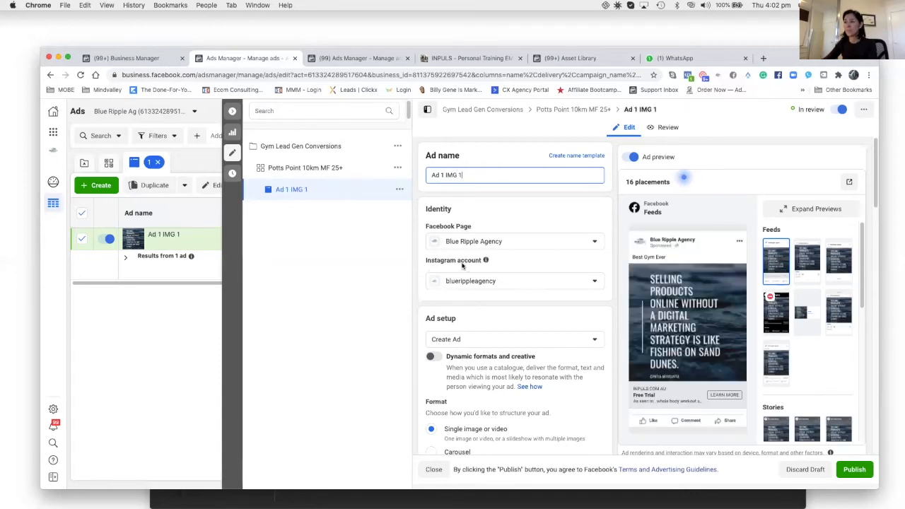
Review the ad's identity, format and creative fields, including media, primary text, headline and website URL.
left_click_drag(446, 269, 487, 304)
left_click(489, 306)
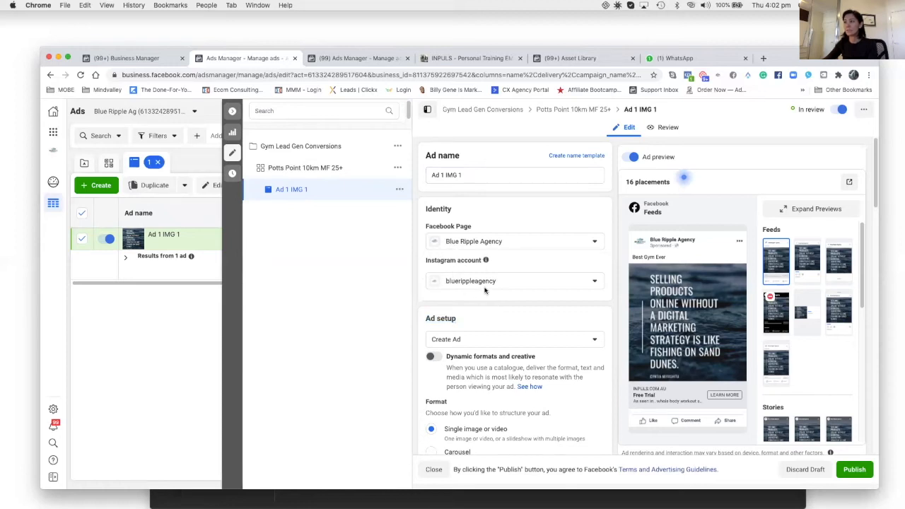
scroll(461, 316, "down", 5)
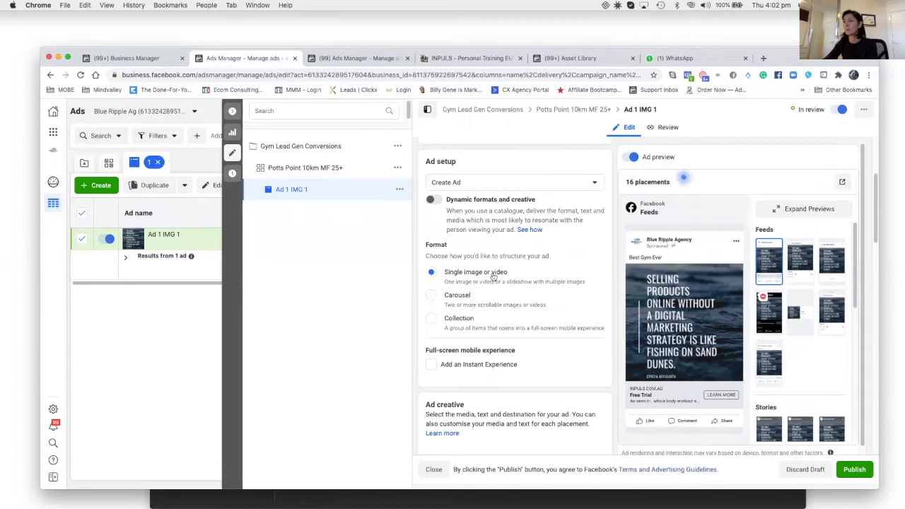
scroll(493, 277, "down", 2)
scroll(494, 277, "down", 5)
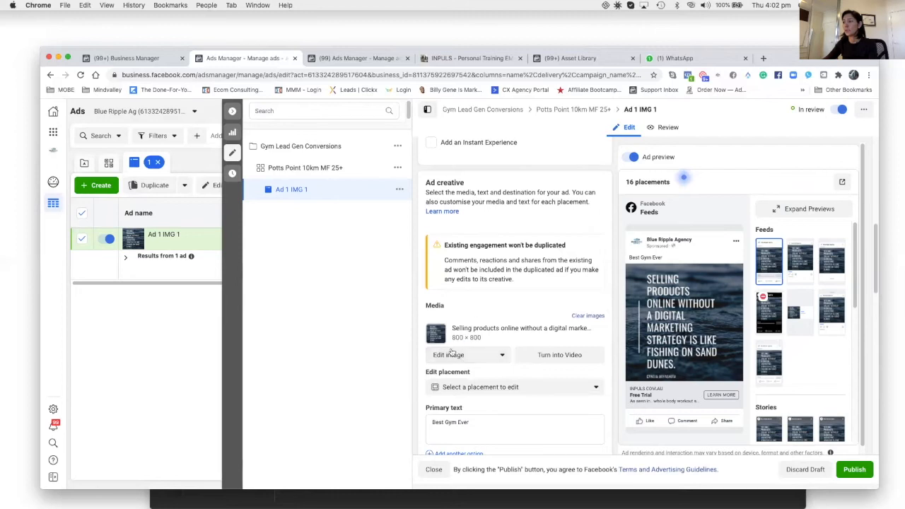
scroll(498, 366, "down", 2)
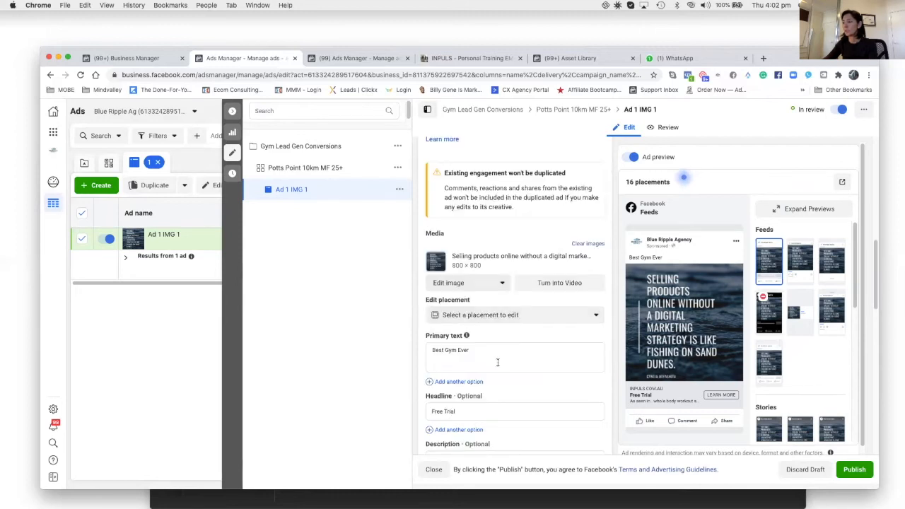
scroll(497, 362, "down", 1)
left_click(475, 313)
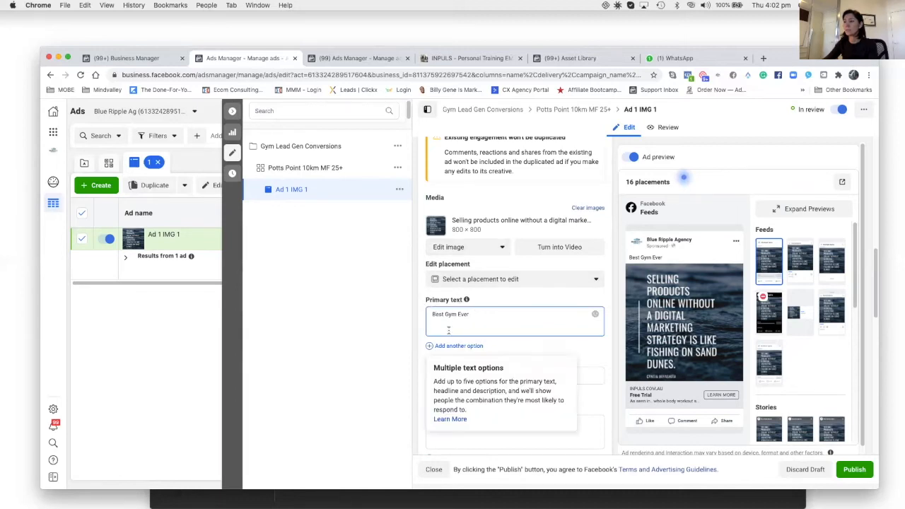
scroll(519, 365, "down", 2)
left_click(468, 306)
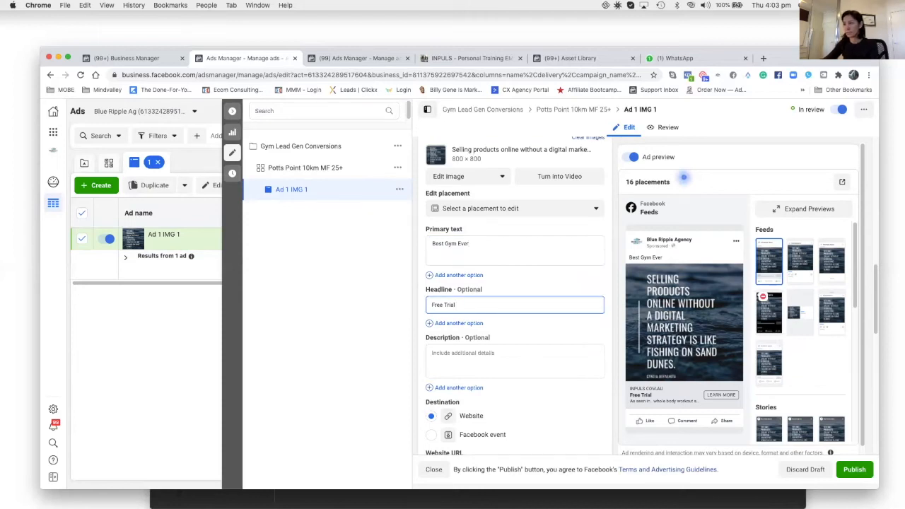
scroll(493, 361, "down", 2)
scroll(493, 361, "down", 2)
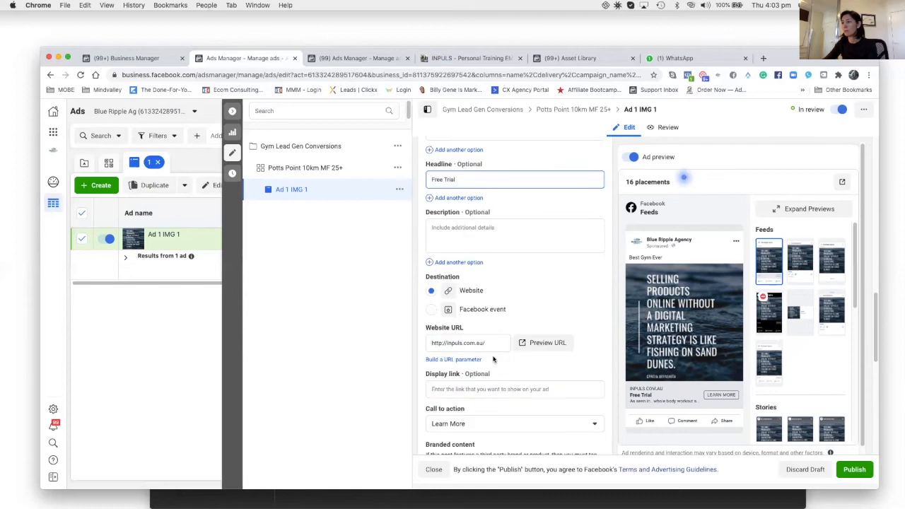
scroll(459, 424, "down", 4)
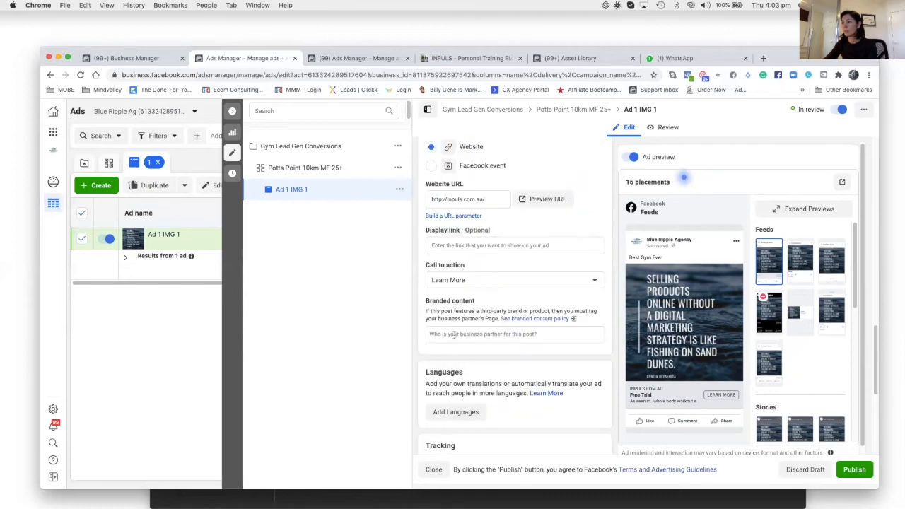
Change the ad's call to action to Book Now and publish the ad.
left_click(451, 281)
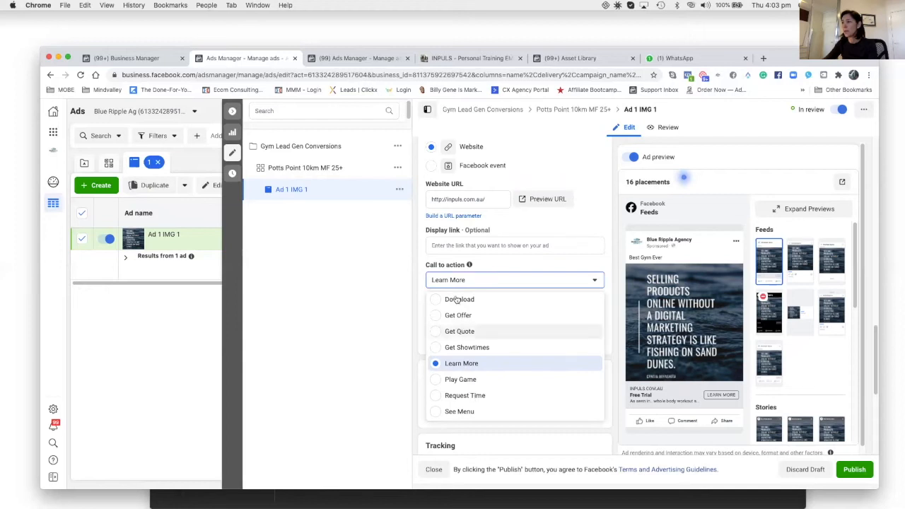
scroll(463, 322, "up", 3)
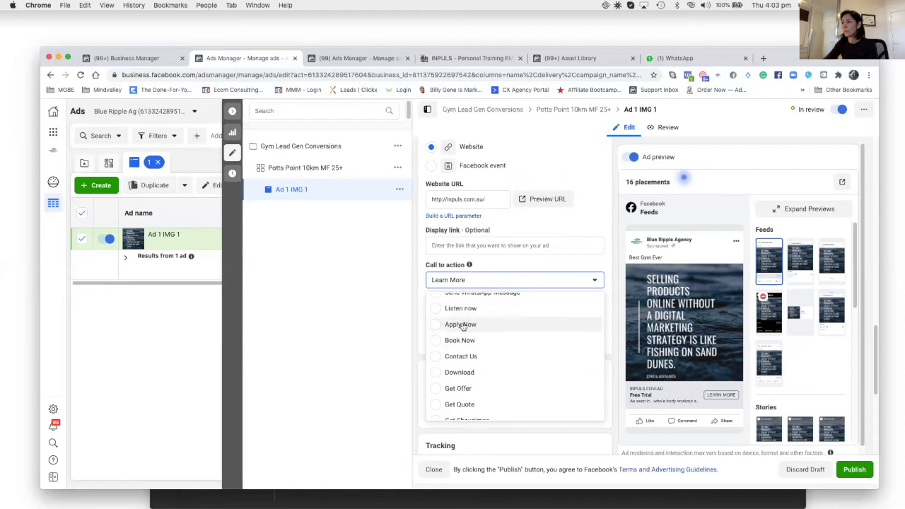
scroll(463, 326, "up", 3)
scroll(495, 358, "down", 2)
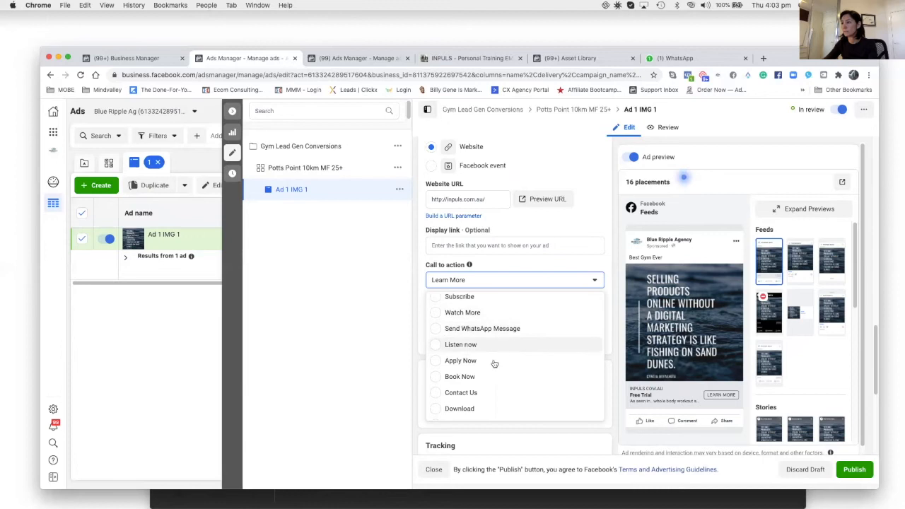
left_click(461, 378)
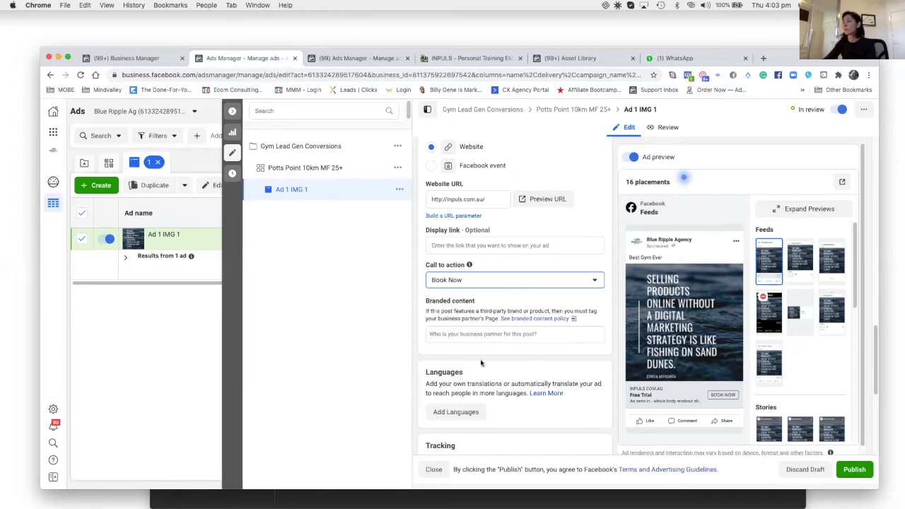
scroll(520, 346, "down", 5)
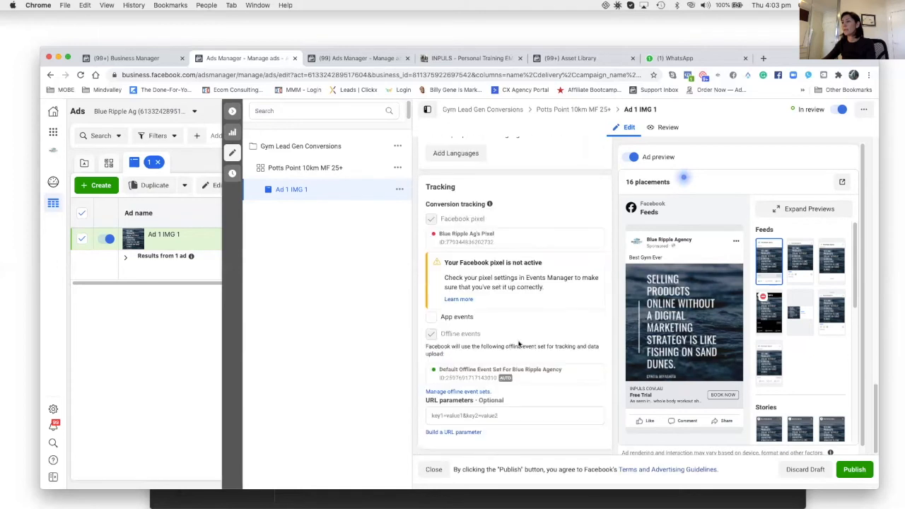
left_click(849, 470)
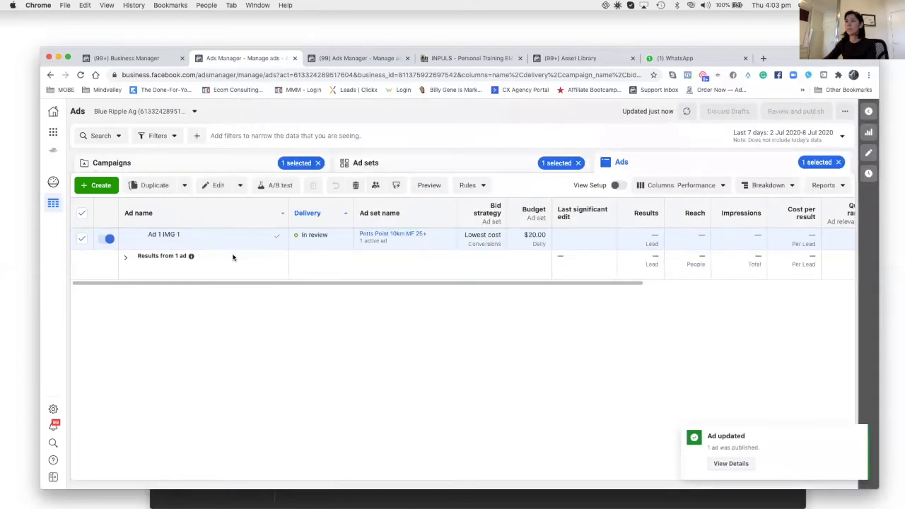
Duplicate the Ad 1 IMG 1 ad within the original campaign as 2 copies.
left_click(243, 164)
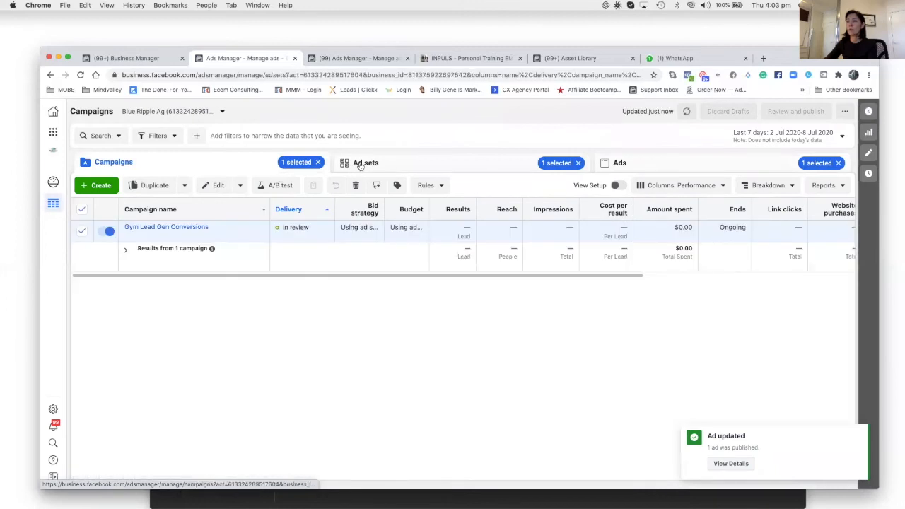
left_click(360, 164)
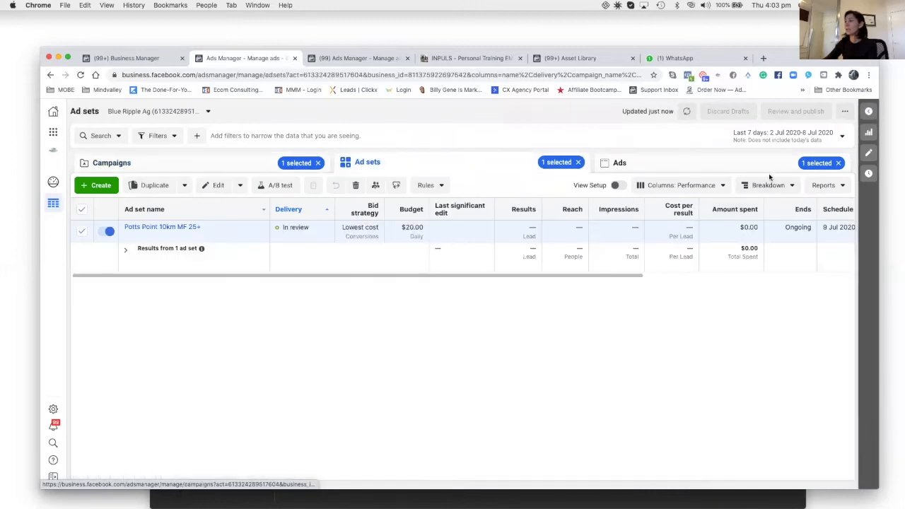
left_click(697, 163)
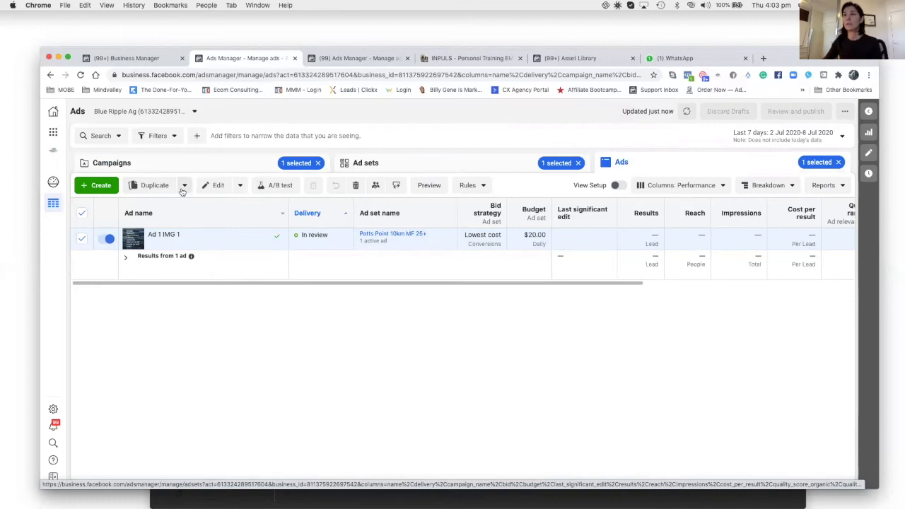
left_click(150, 186)
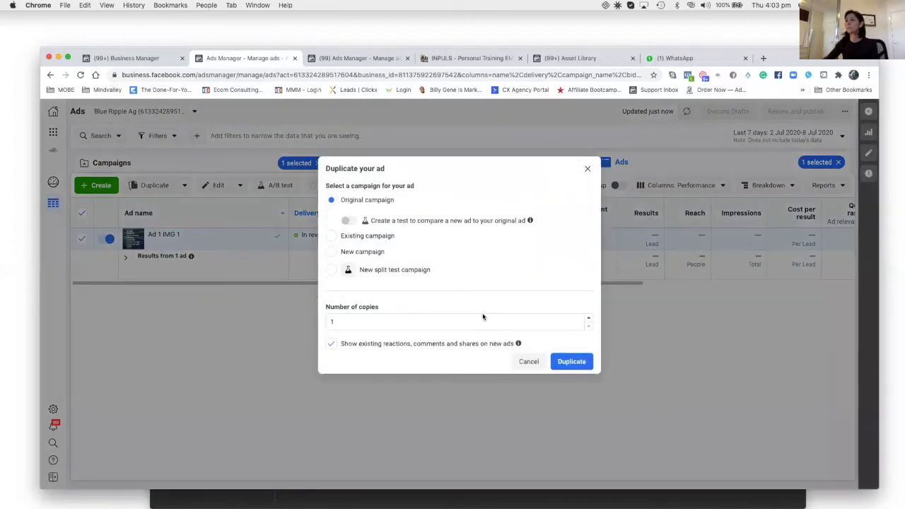
left_click(587, 321)
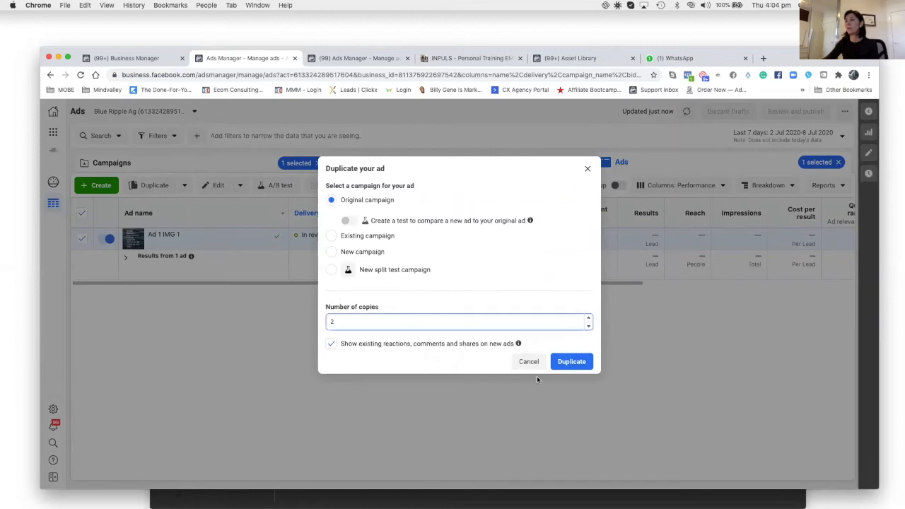
left_click(568, 365)
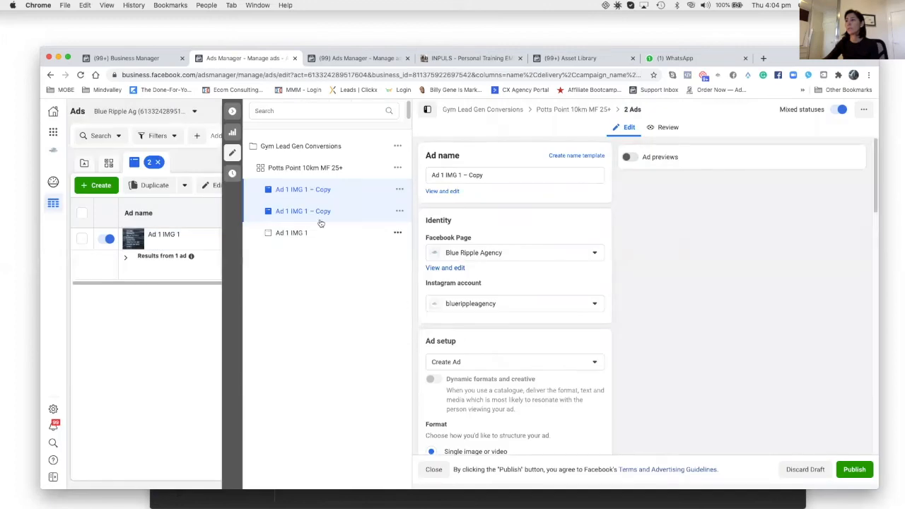
Open the first copy and rename it "Ad 1 IMG 2".
left_click(301, 191)
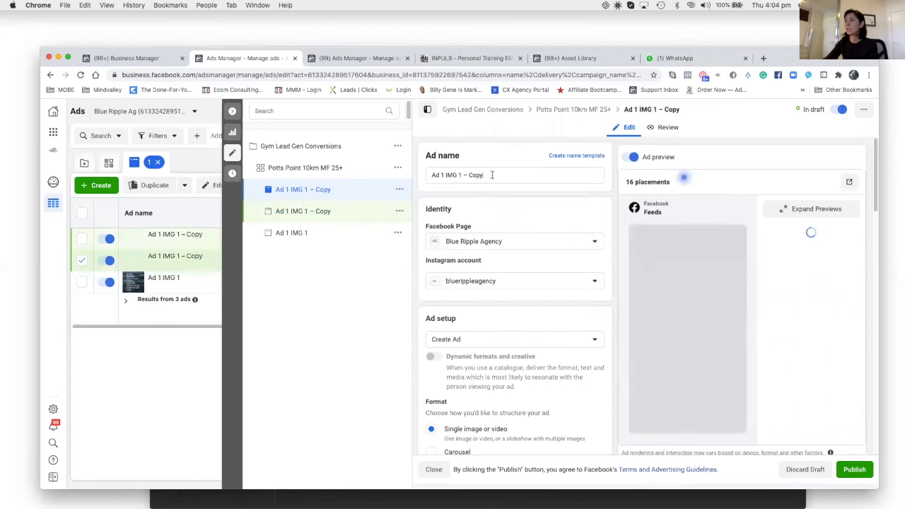
left_click_drag(488, 175, 459, 175)
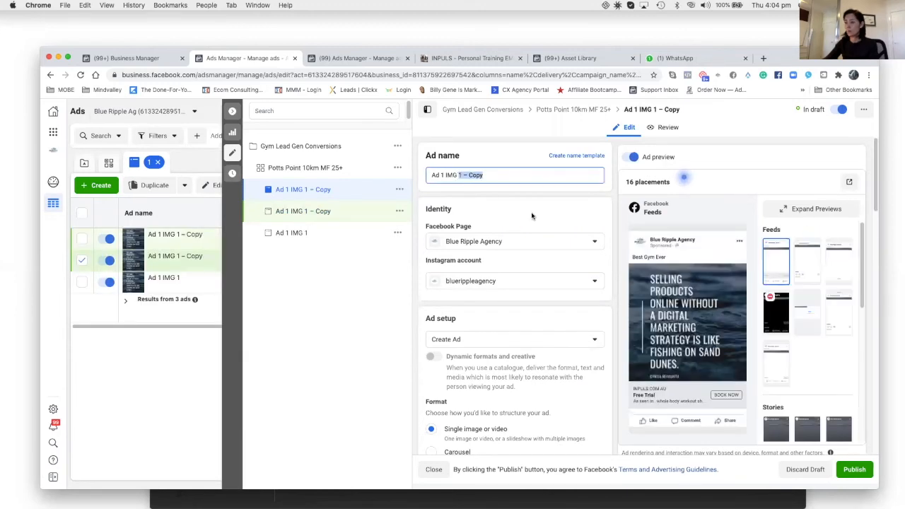
type("2")
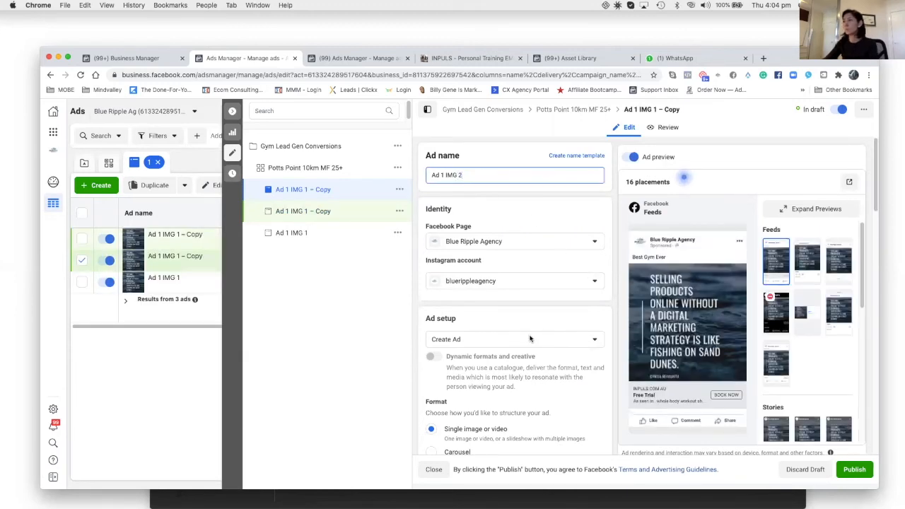
Replace the ad's image with the red car Screen Shot image from the account images.
scroll(514, 308, "down", 5)
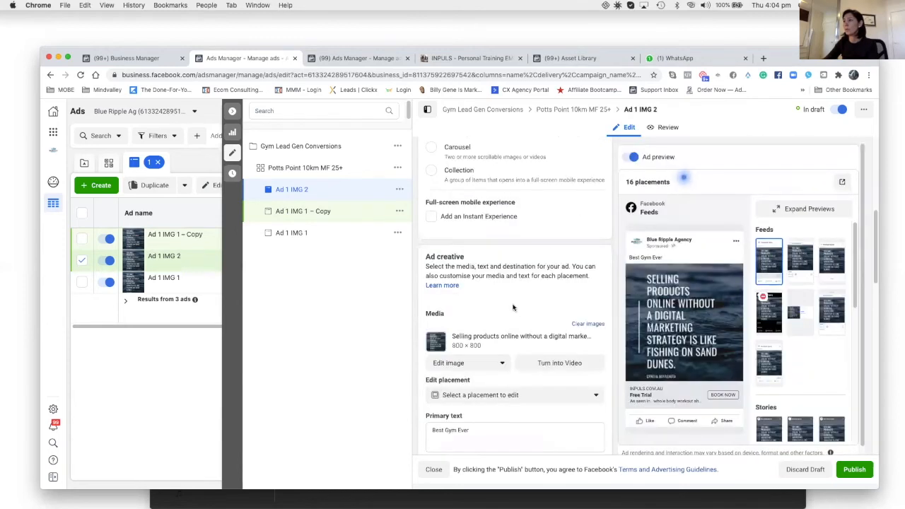
scroll(513, 307, "down", 1)
left_click(501, 353)
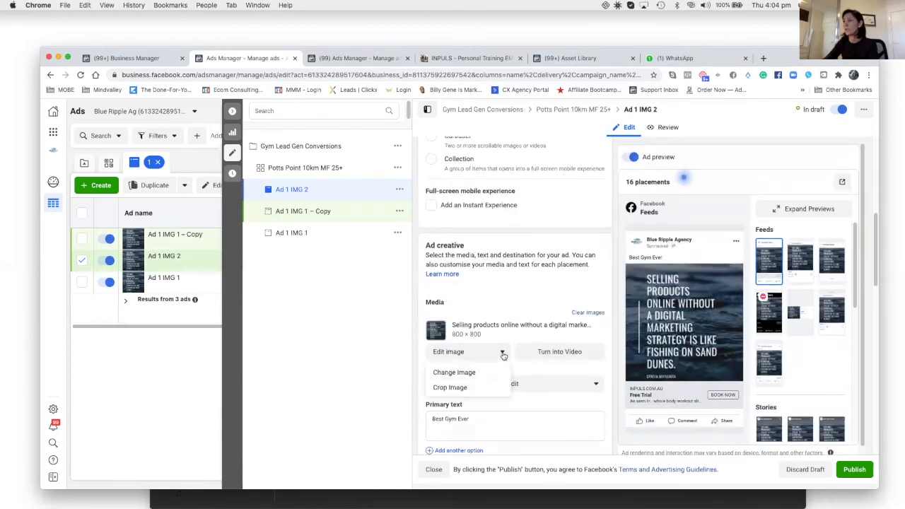
left_click(492, 374)
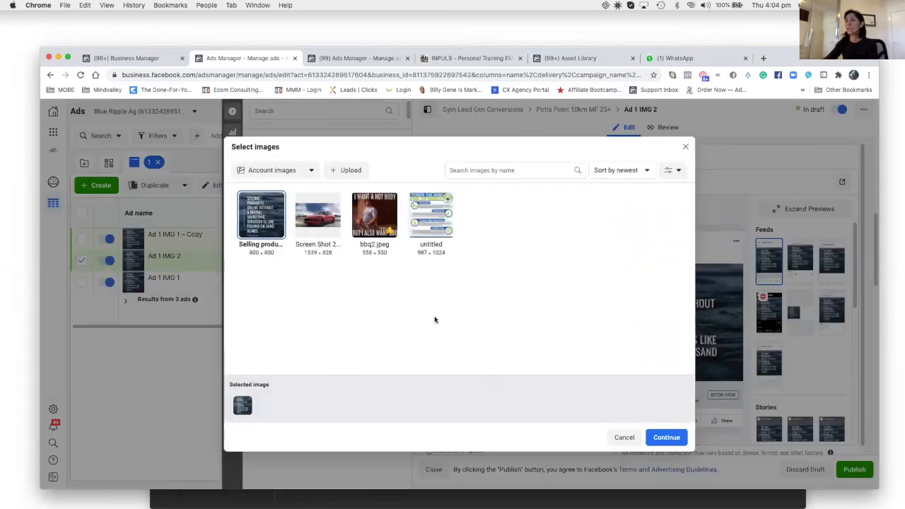
left_click(318, 216)
left_click(678, 440)
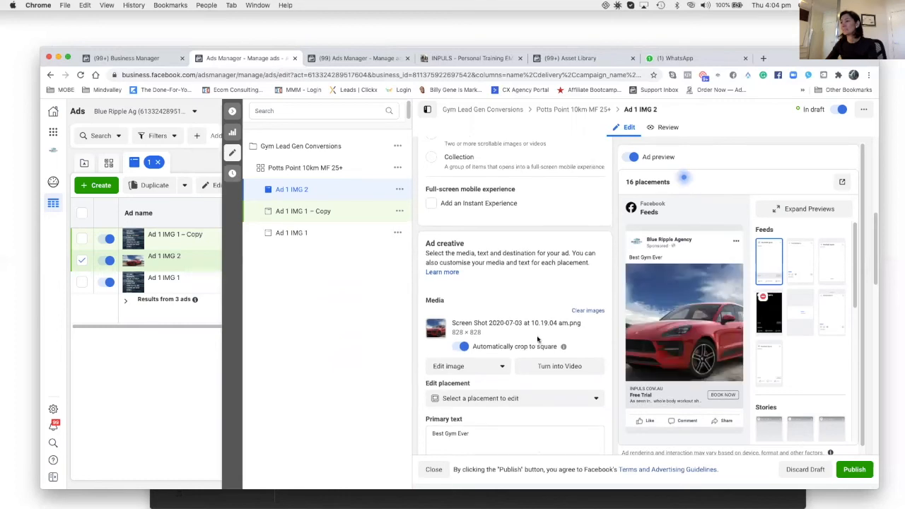
Publish the Ad 1 IMG 2 ad.
scroll(537, 339, "down", 6)
scroll(530, 332, "down", 10)
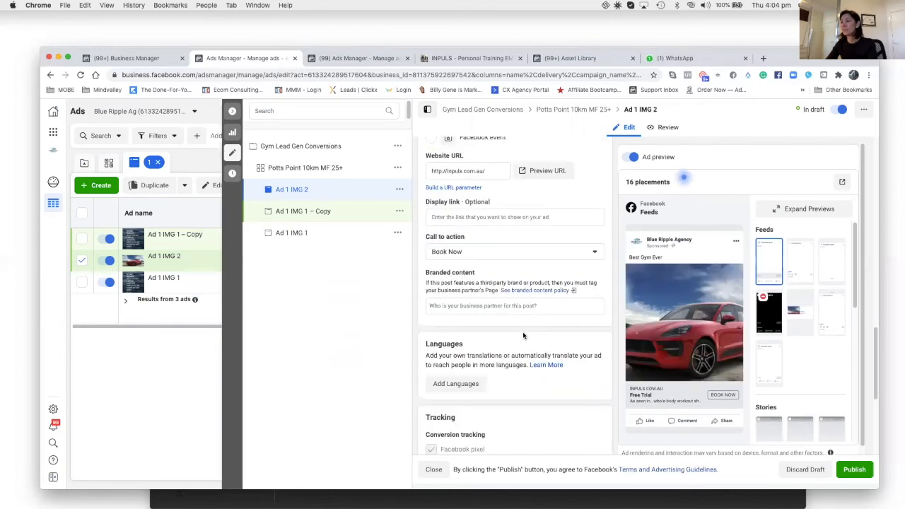
left_click(855, 470)
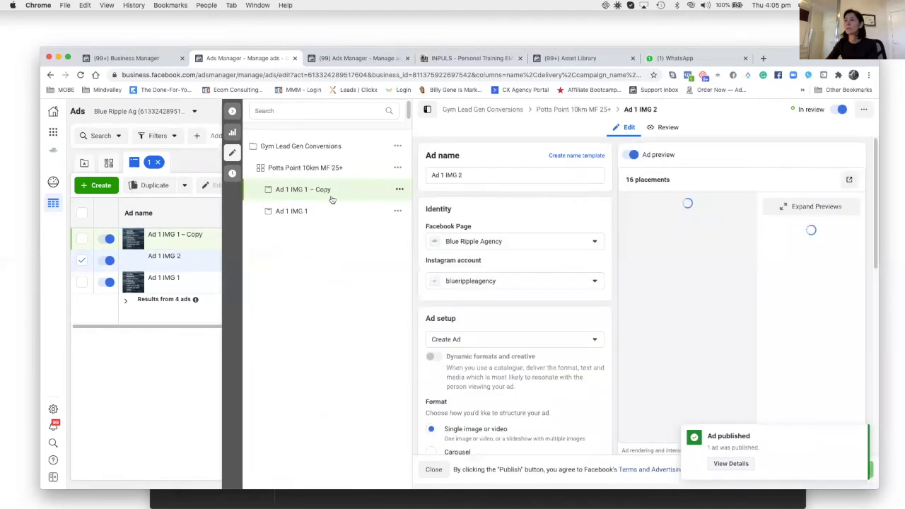
Open the remaining copy and rename it "Ad 1 IMG 3".
left_click(330, 191)
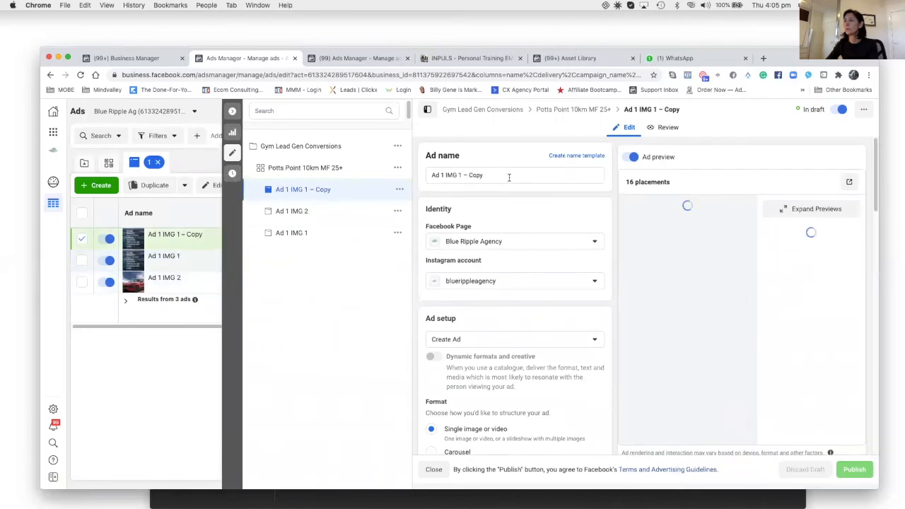
double_click(471, 176)
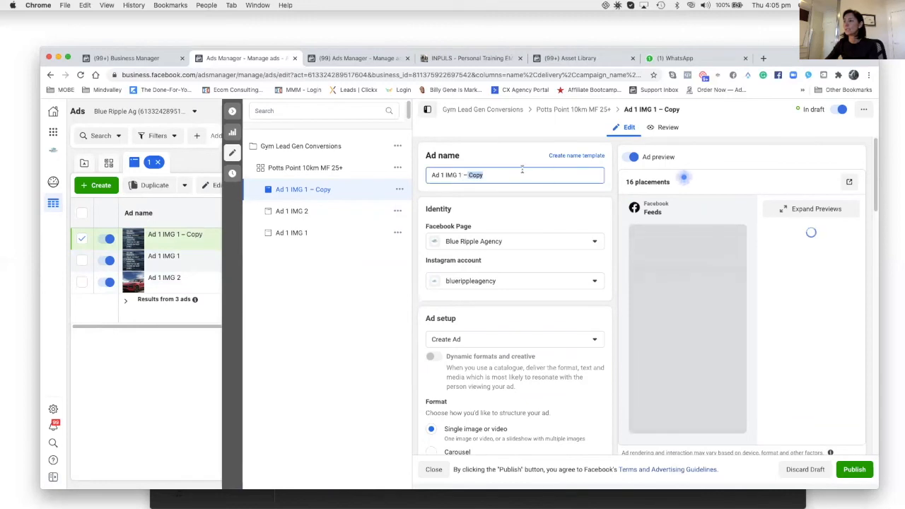
key("BackSpace")
key("BackSpace")
key("BackSpace")
key("BackSpace")
key("BackSpace")
key("BackSpace")
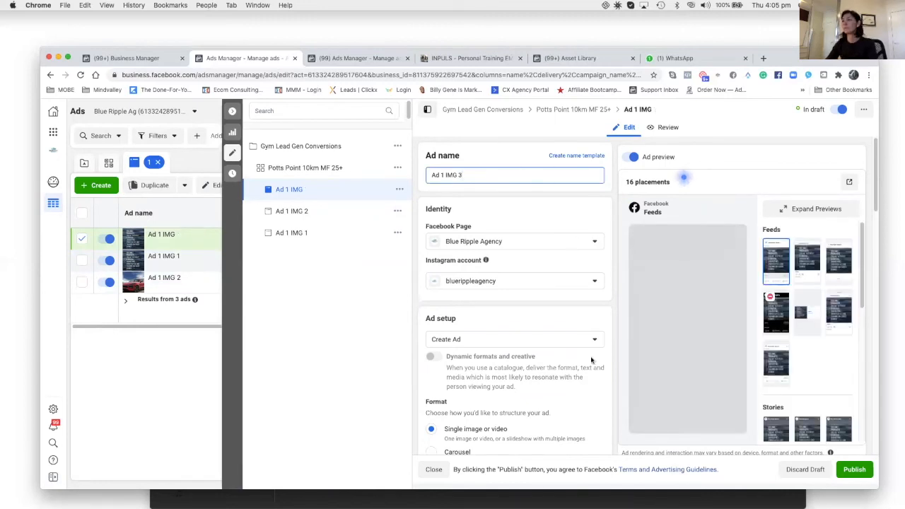
Replace the Ad 1 IMG 3 ad's image with bbq2.jpeg from the account images.
scroll(549, 374, "down", 10)
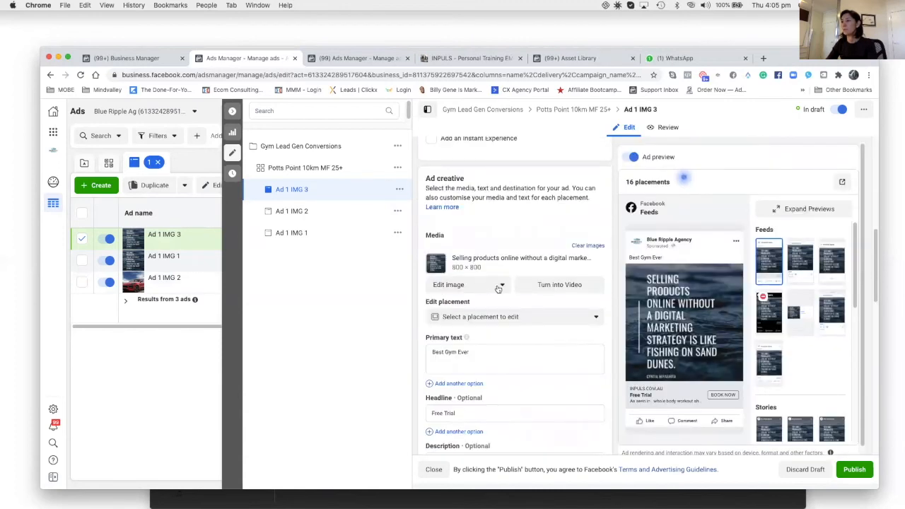
left_click(499, 286)
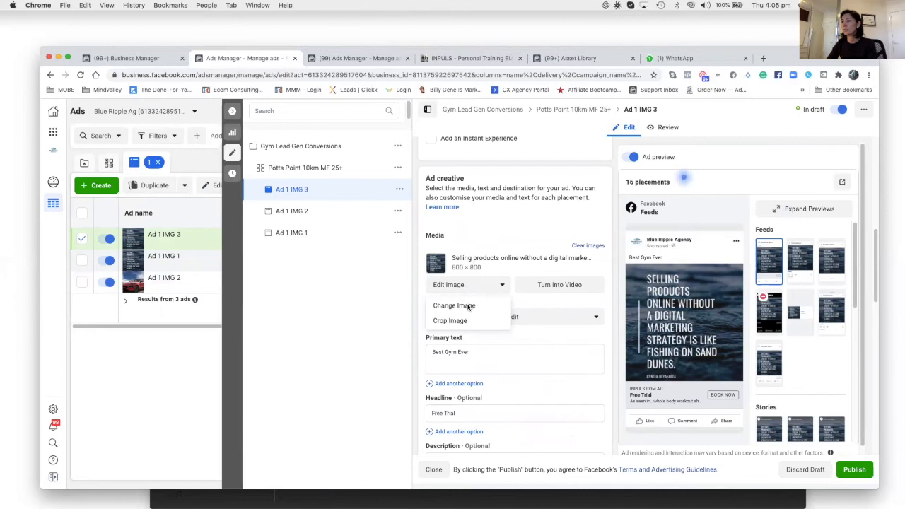
left_click(469, 306)
left_click(382, 225)
left_click(666, 439)
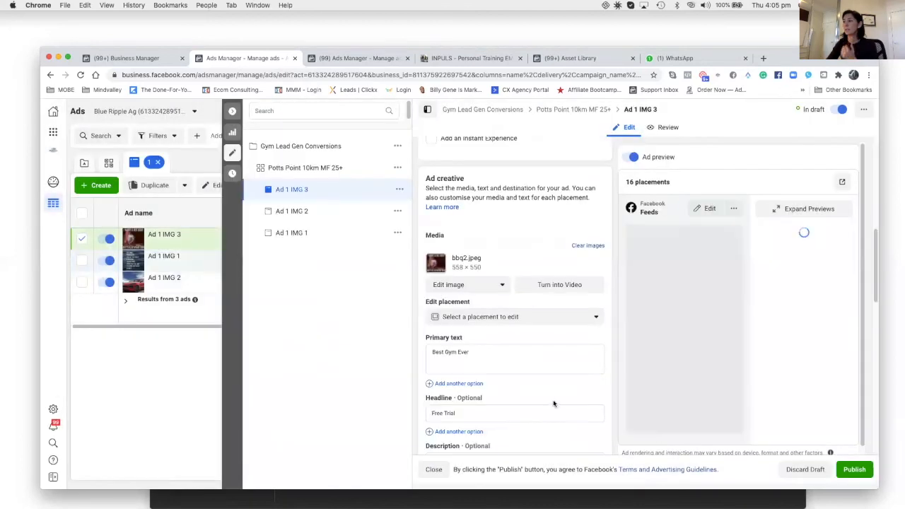
Publish the Ad 1 IMG 3 ad and collapse the editing pane.
left_click(854, 470)
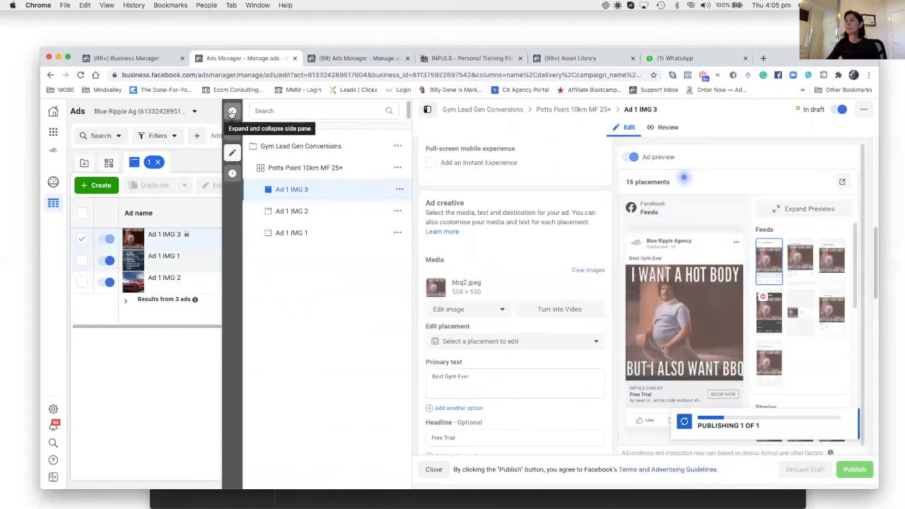
left_click(233, 113)
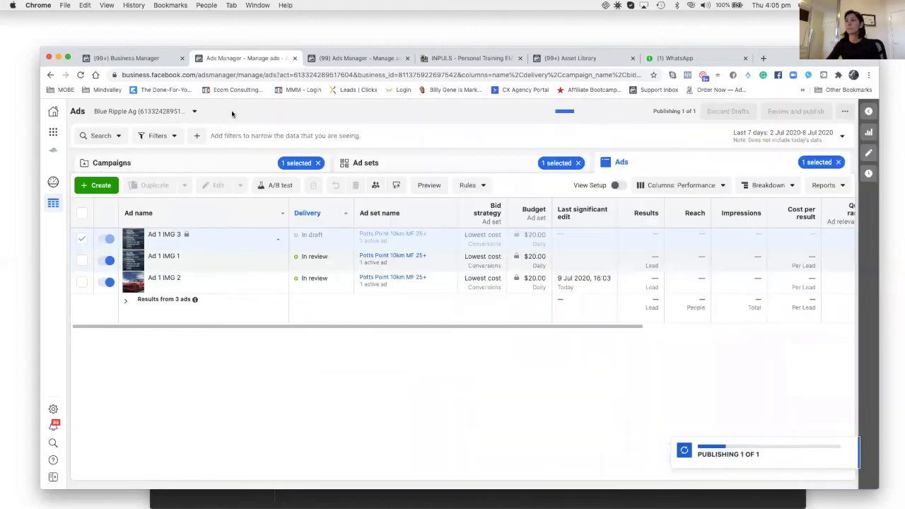
Duplicate the Potts Point 10km MF 25+ ad set into 2 copies within the original campaign.
left_click(189, 166)
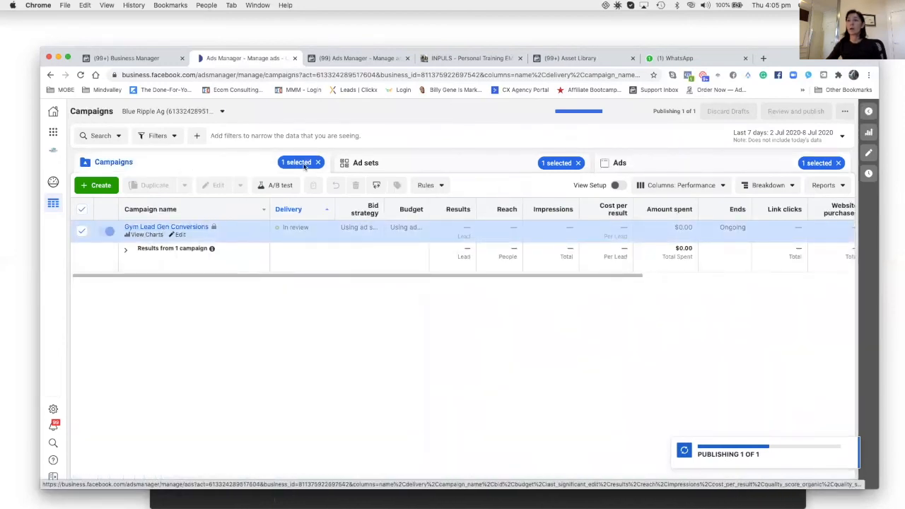
left_click(383, 165)
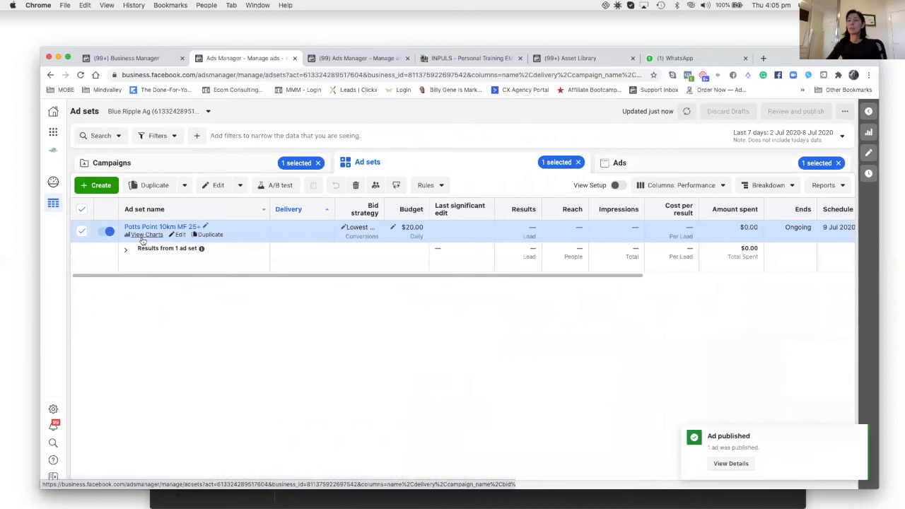
left_click(645, 169)
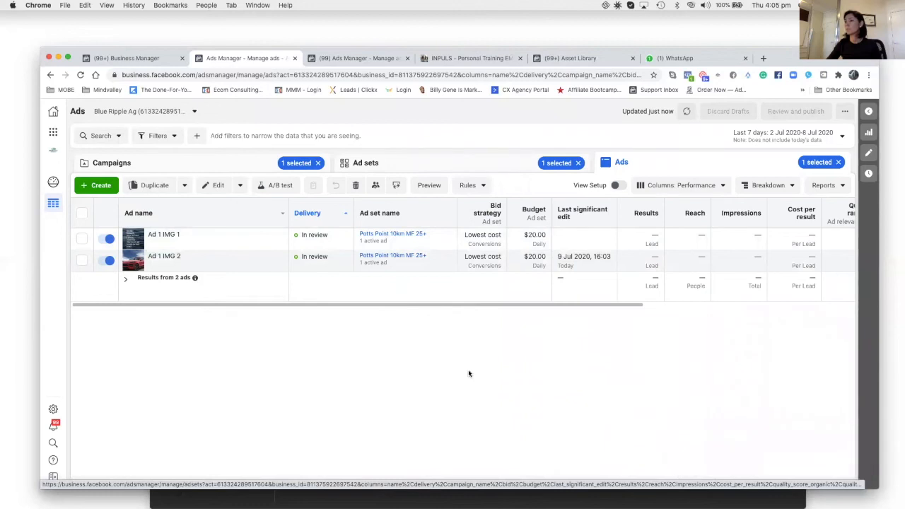
left_click(79, 75)
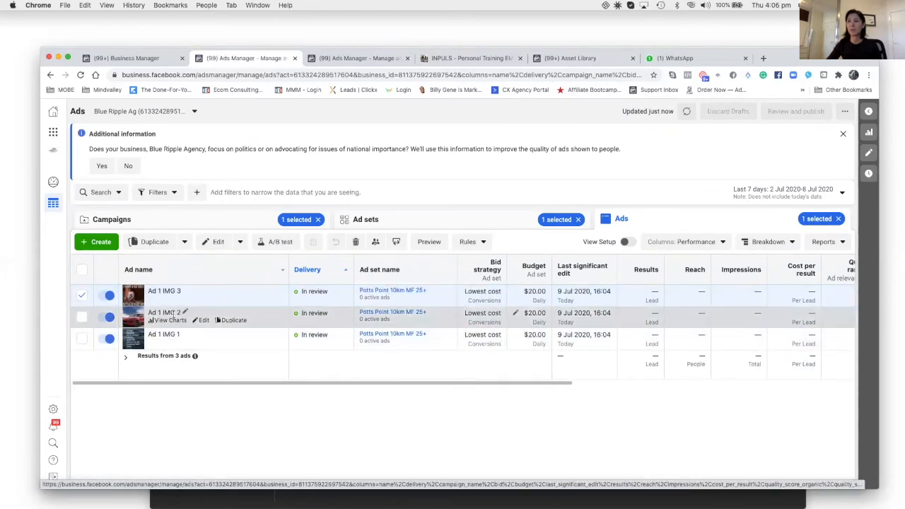
left_click(366, 222)
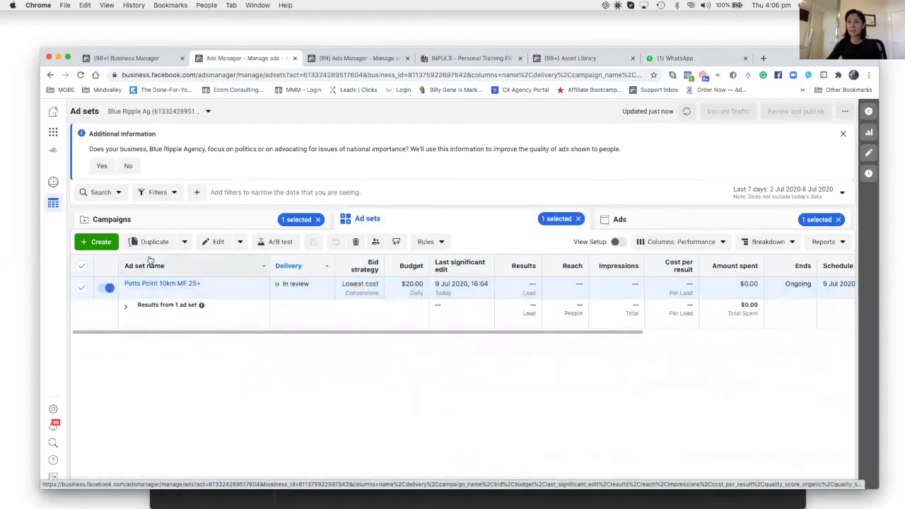
left_click(150, 242)
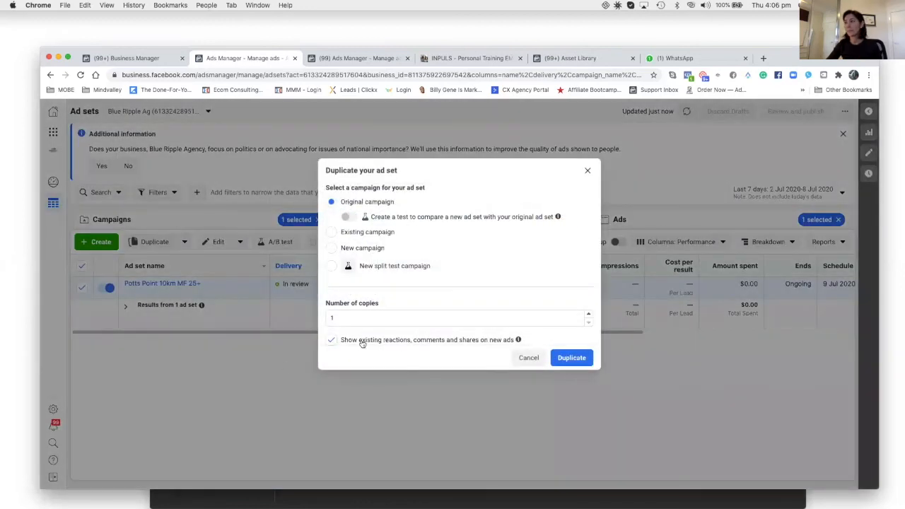
left_click(587, 314)
left_click(581, 360)
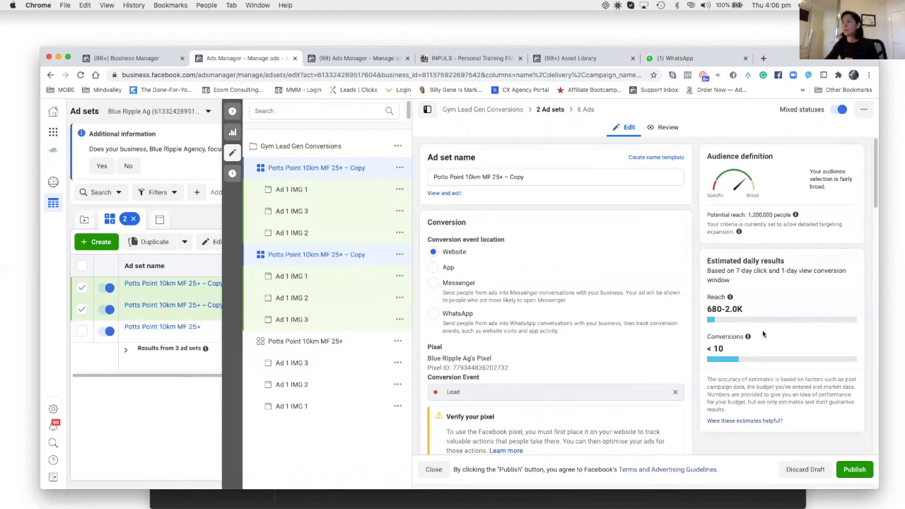
Rename the first ad set copy to "Potts Point 10km MF 25+ – B" and publish it.
mouse_move(711, 321)
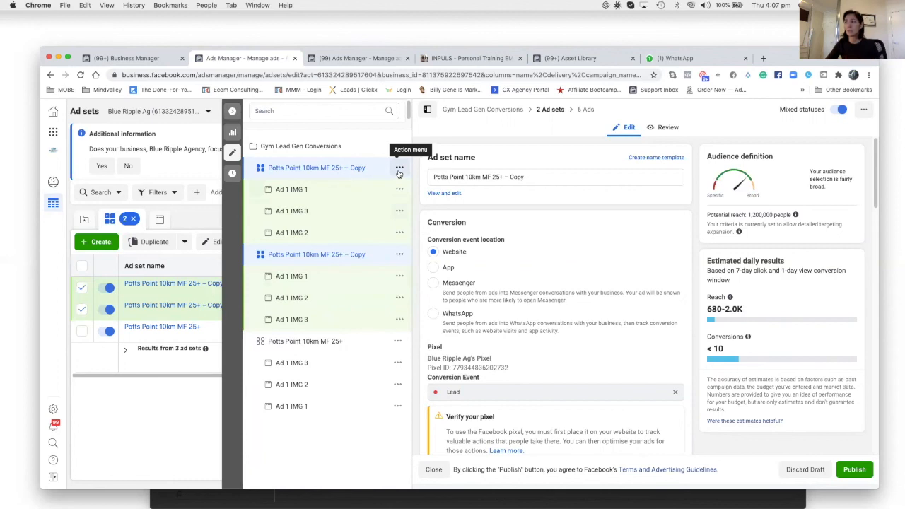
left_click(376, 171)
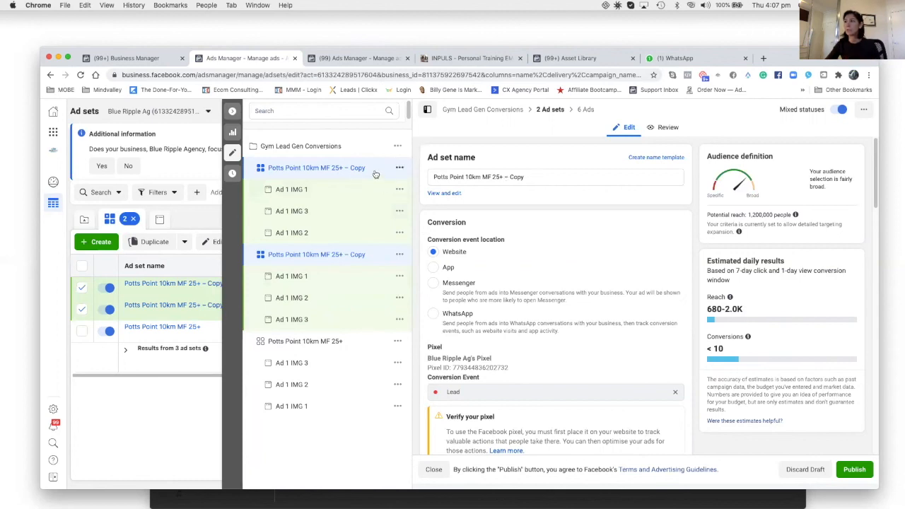
left_click(528, 176)
left_click_drag(529, 176, 510, 177)
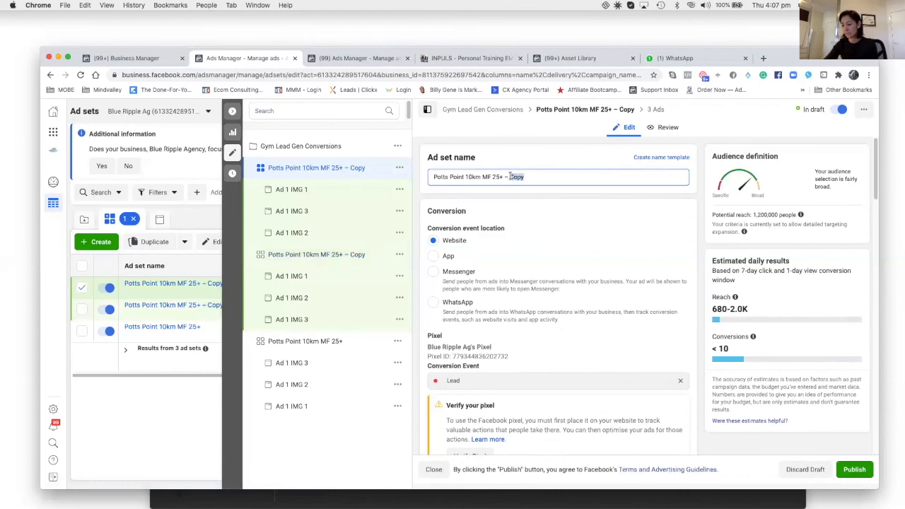
type("B")
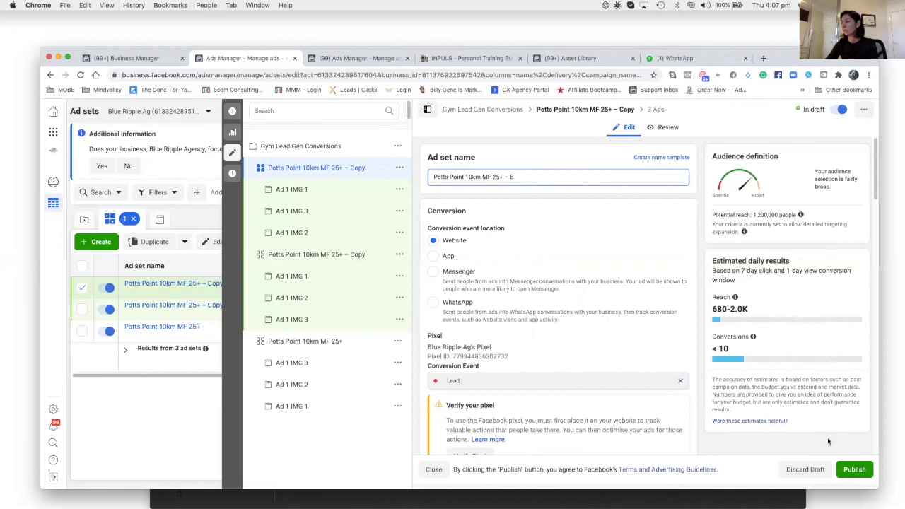
left_click(854, 469)
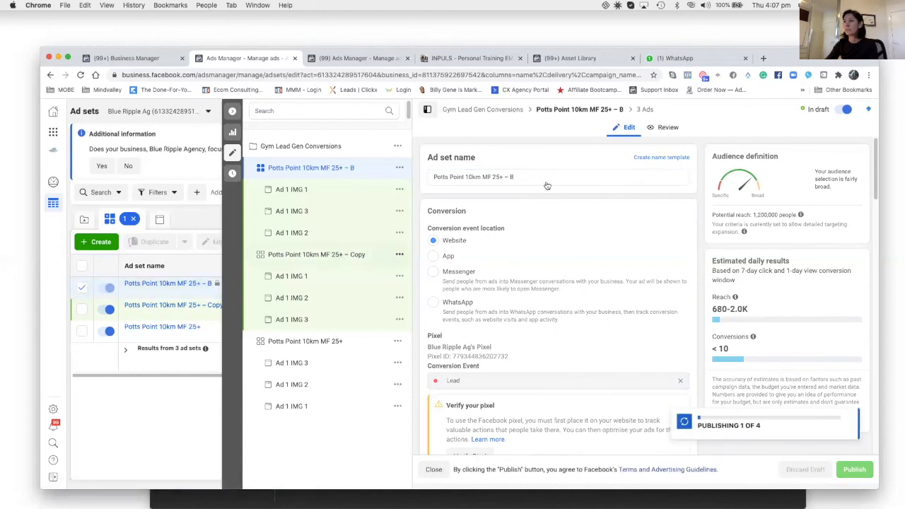
Rename the second ad set copy to "Potts Point 10km MF 25+ –C".
left_click_drag(538, 179, 507, 178)
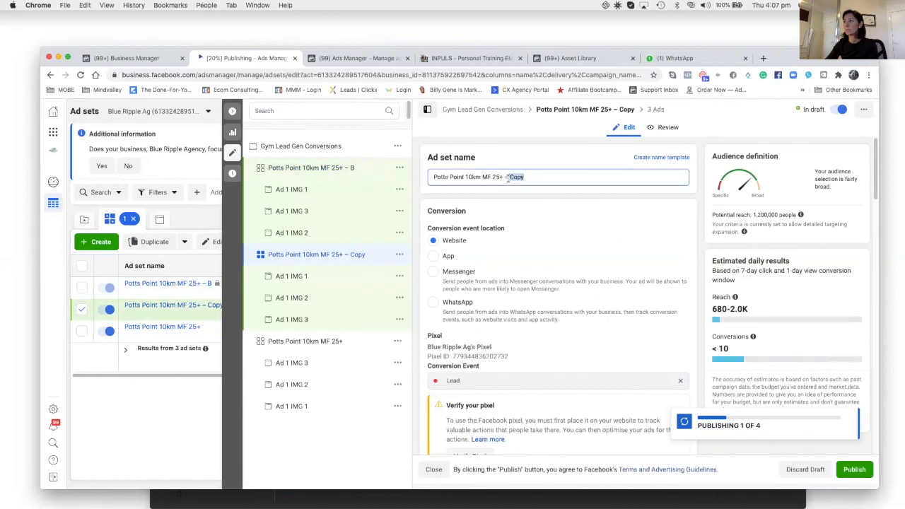
type("C")
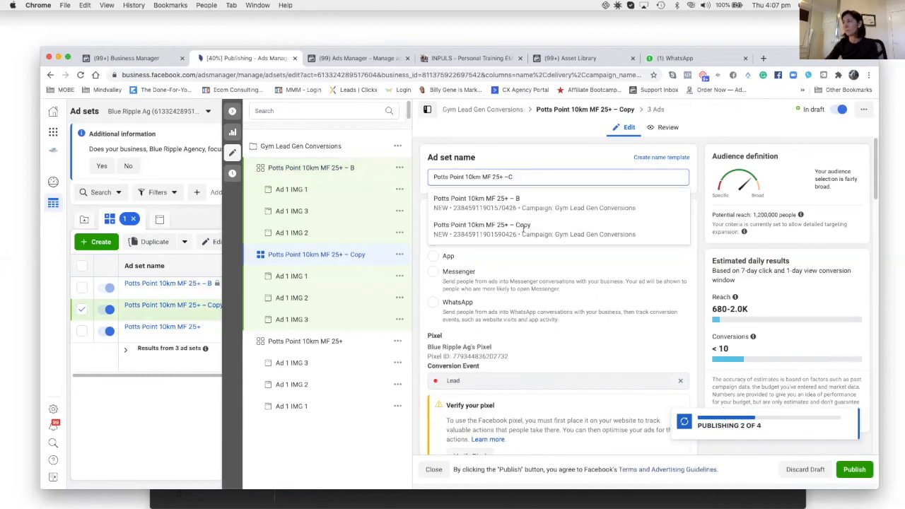
left_click(582, 296)
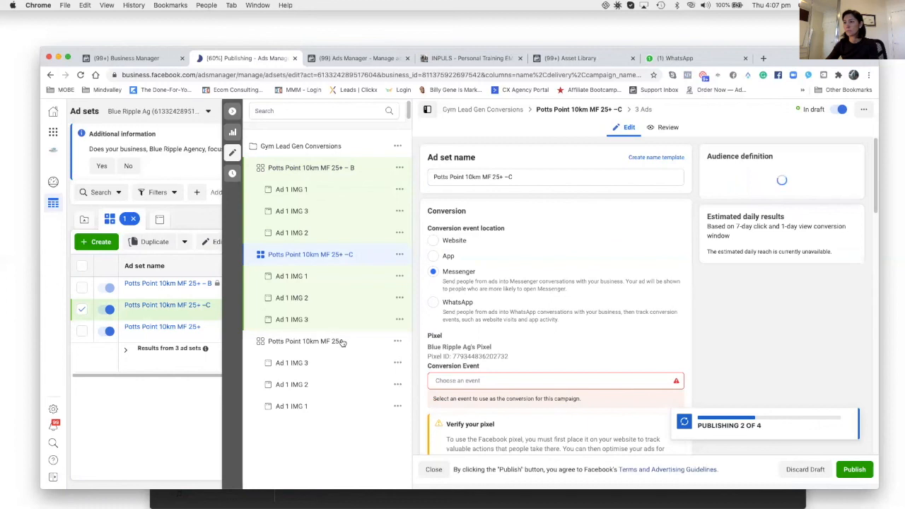
Rename the original ad set to "Potts Point 10km MF 25+ A" and publish the changes.
left_click(362, 345)
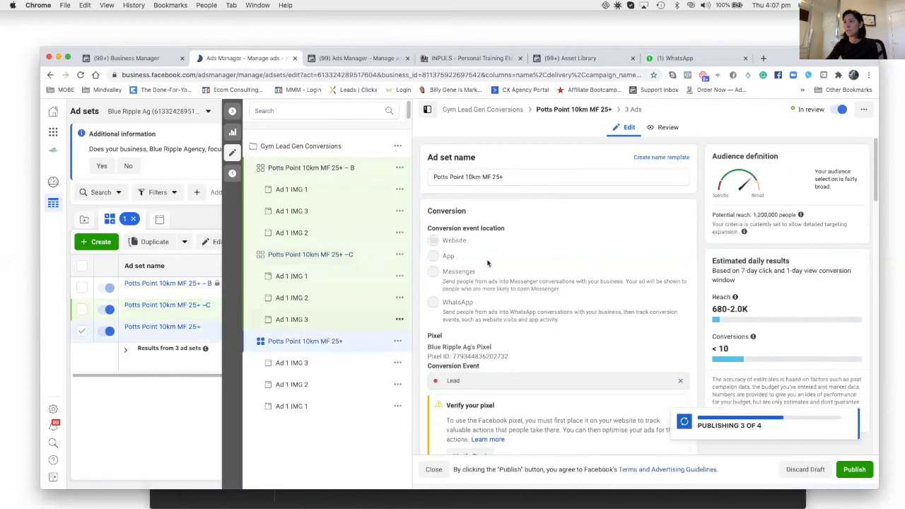
left_click(520, 176)
type("A")
left_click(859, 471)
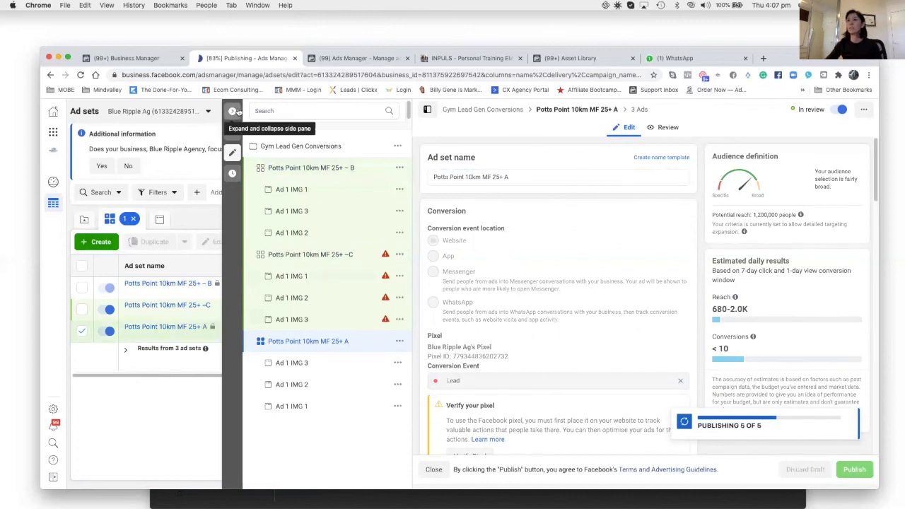
Select all three ad sets and review the ads they contain.
left_click(232, 111)
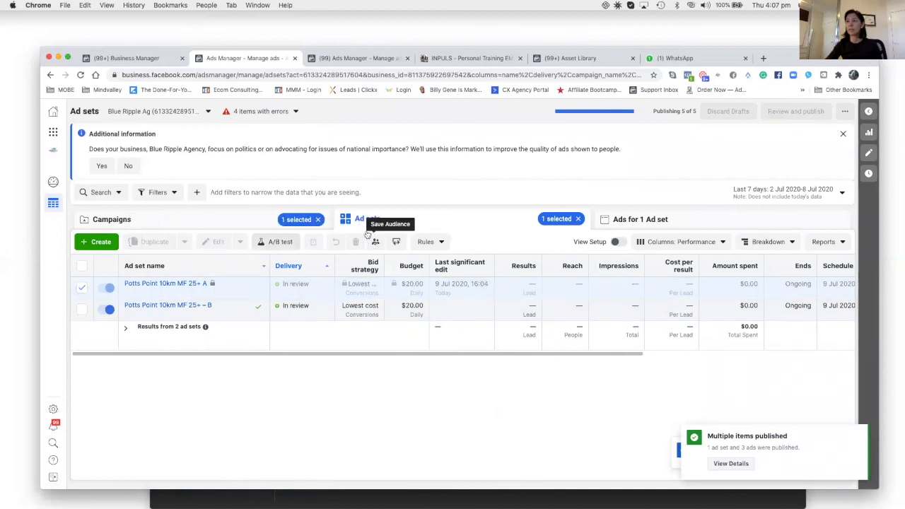
left_click(217, 217)
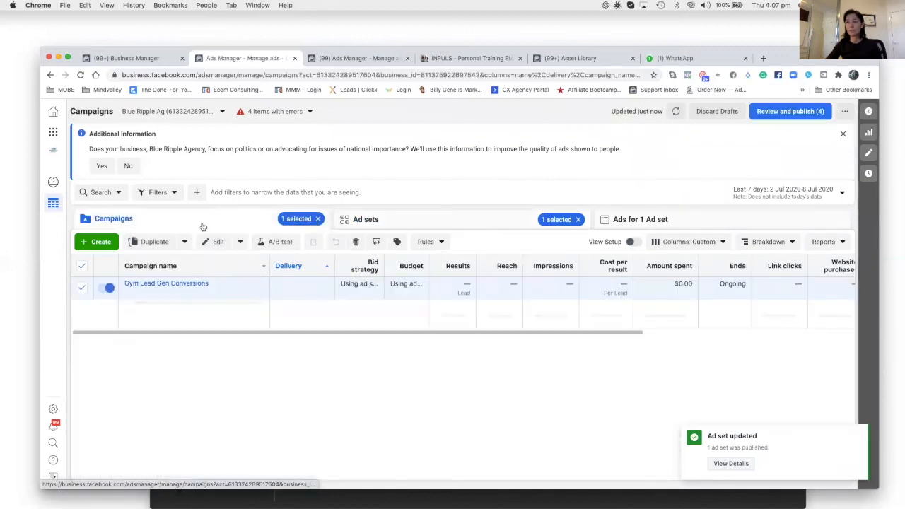
left_click(389, 222)
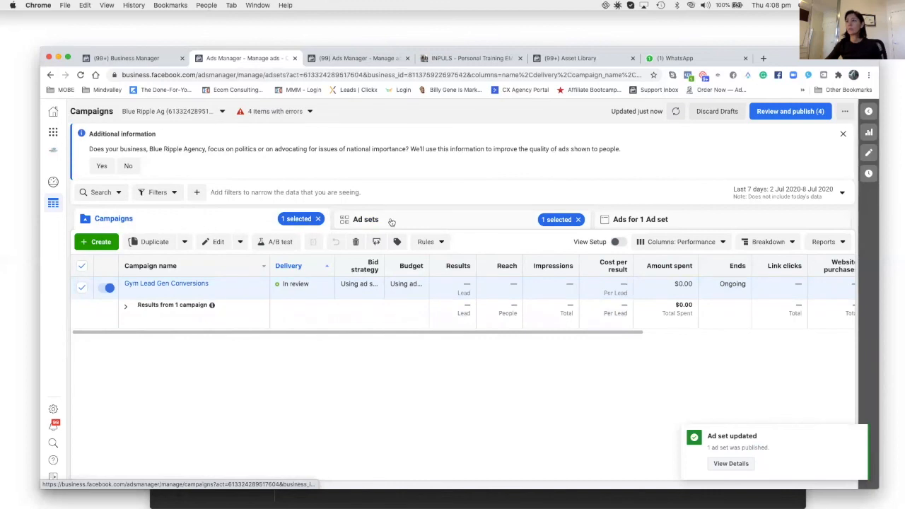
left_click(82, 309)
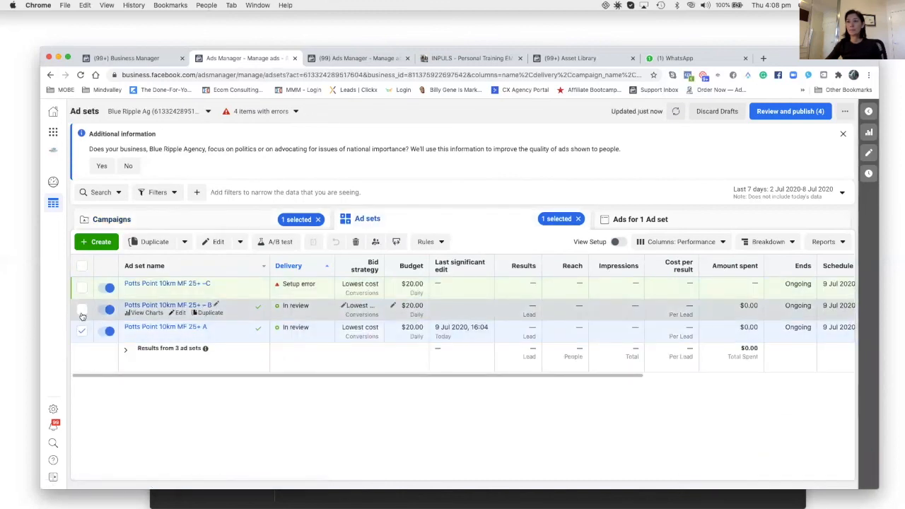
left_click(82, 287)
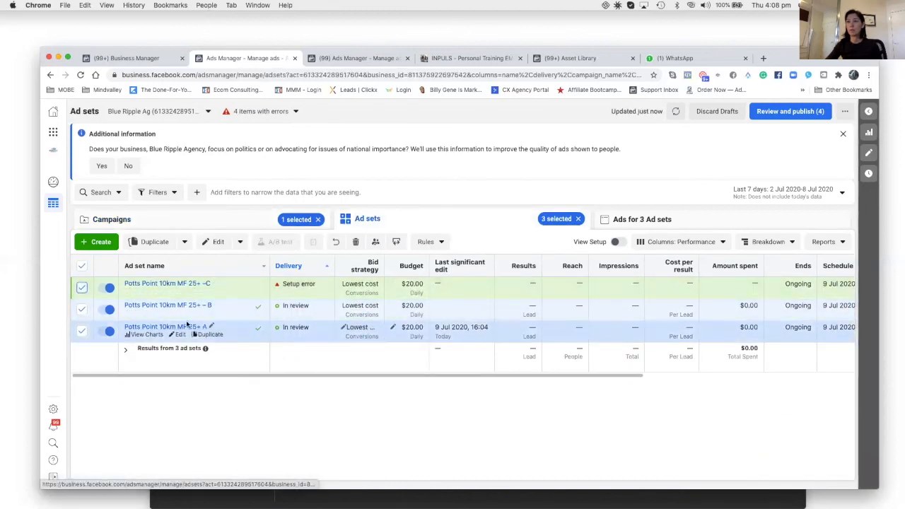
left_click(696, 225)
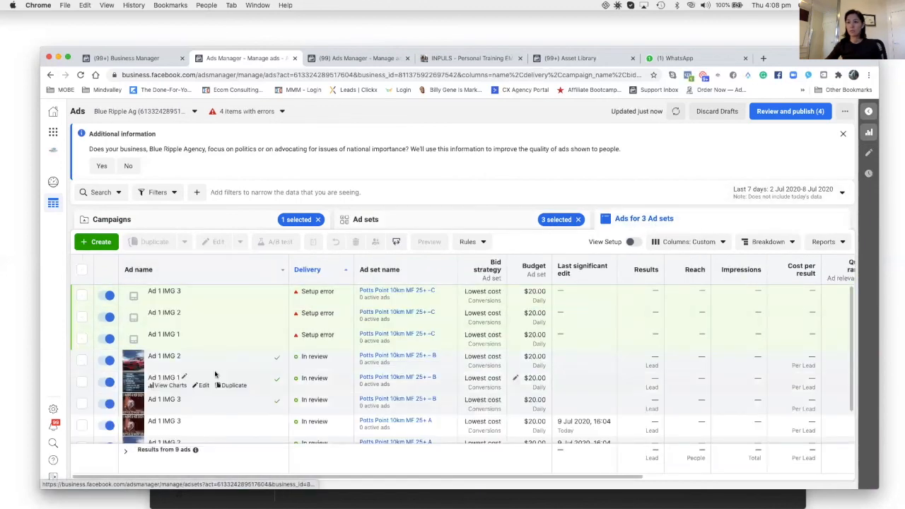
scroll(217, 370, "down", 2)
scroll(212, 371, "up", 2)
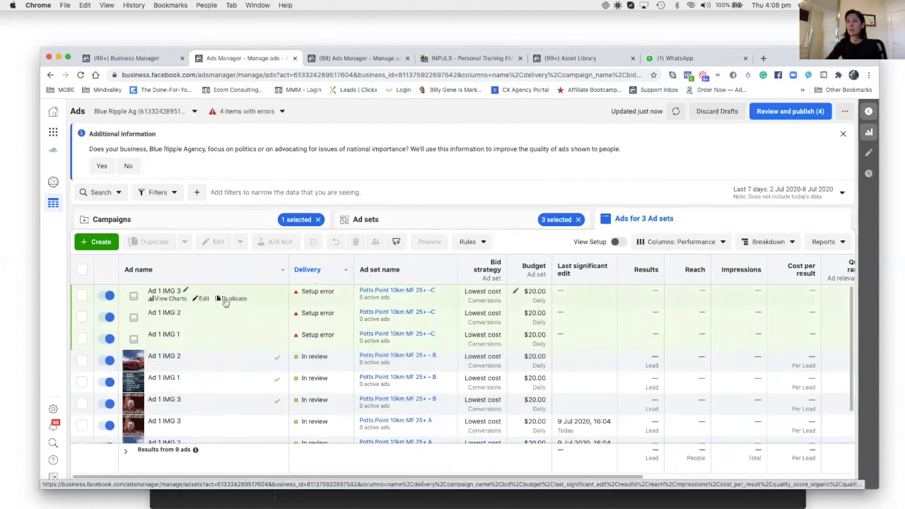
mouse_move(333, 292)
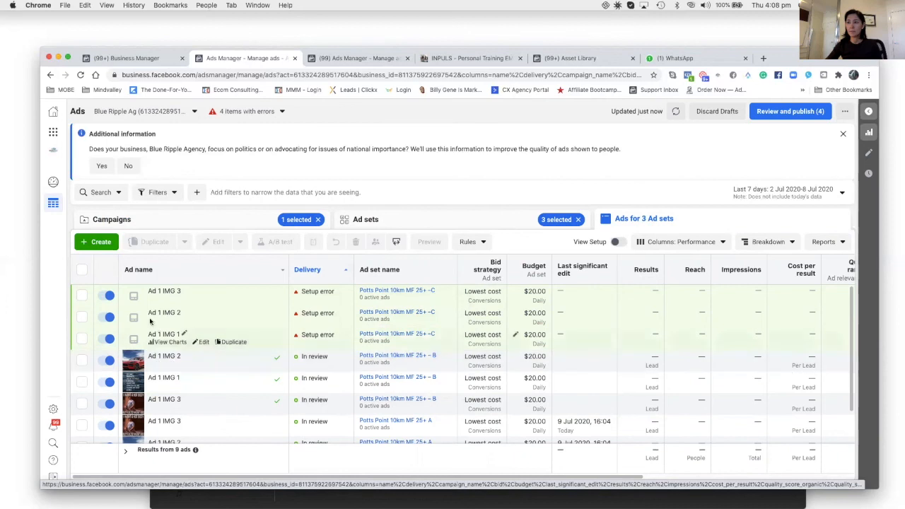
left_click(243, 222)
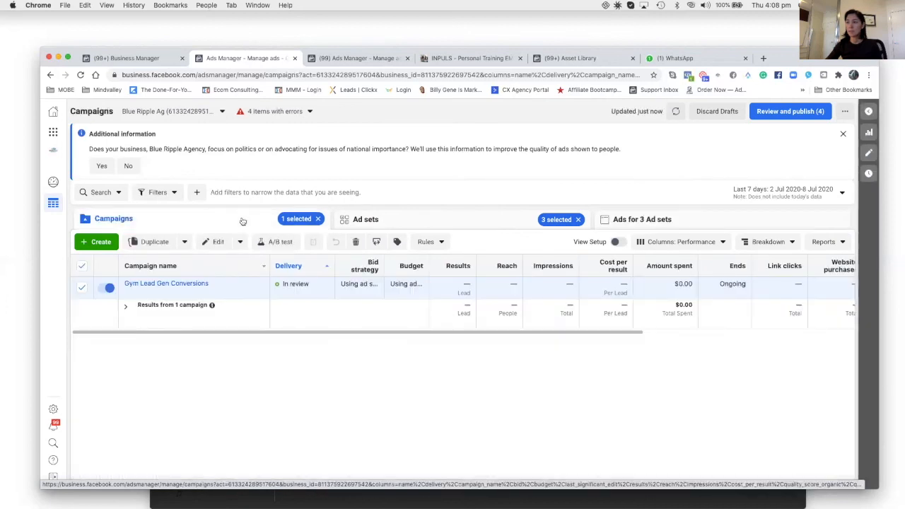